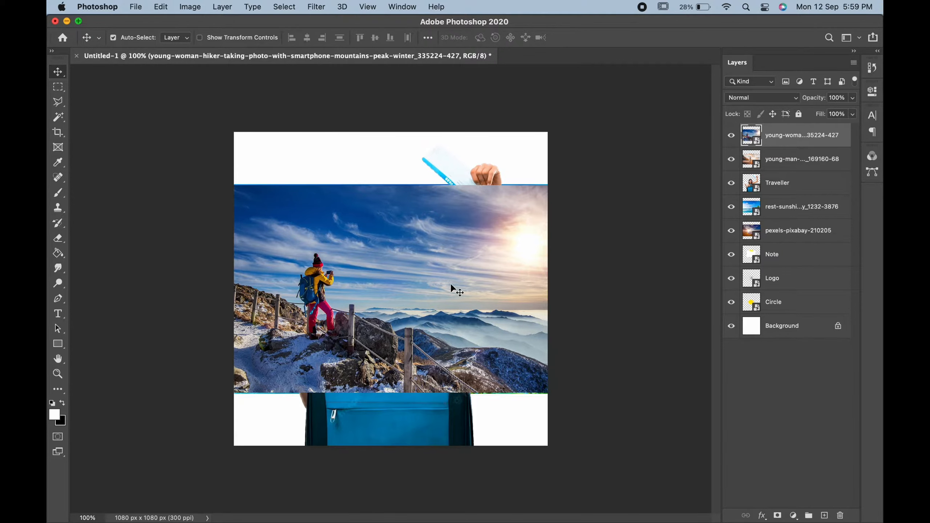
Hide every layer from the top of the stack down to Circle, leaving only the white Background.
{"action": "left_click_drag", "start_coordinate": [732, 135], "coordinate": [734, 302]}
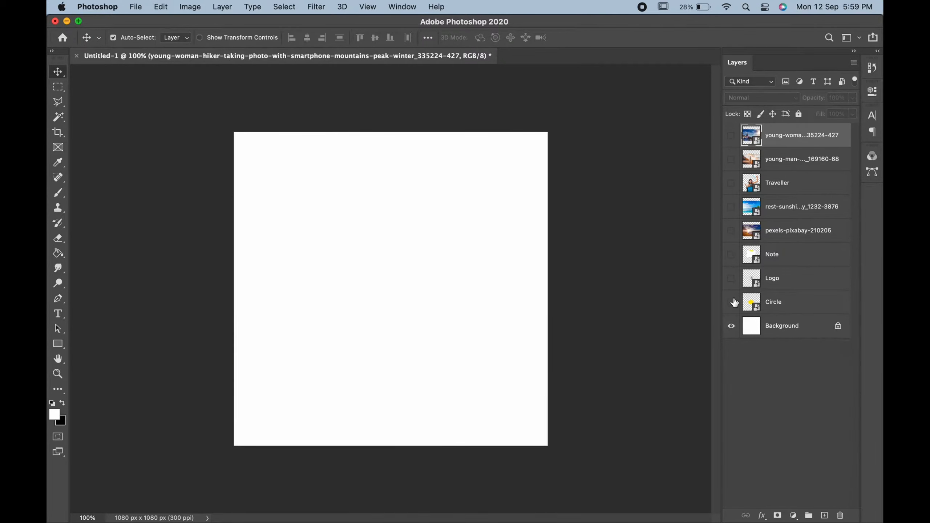
Show the pexels-pixabay beach photo and scale it up to fill the canvas.
{"action": "left_click", "coordinate": [731, 230]}
{"action": "left_click", "coordinate": [791, 230]}
{"action": "key", "text": "super+t"}
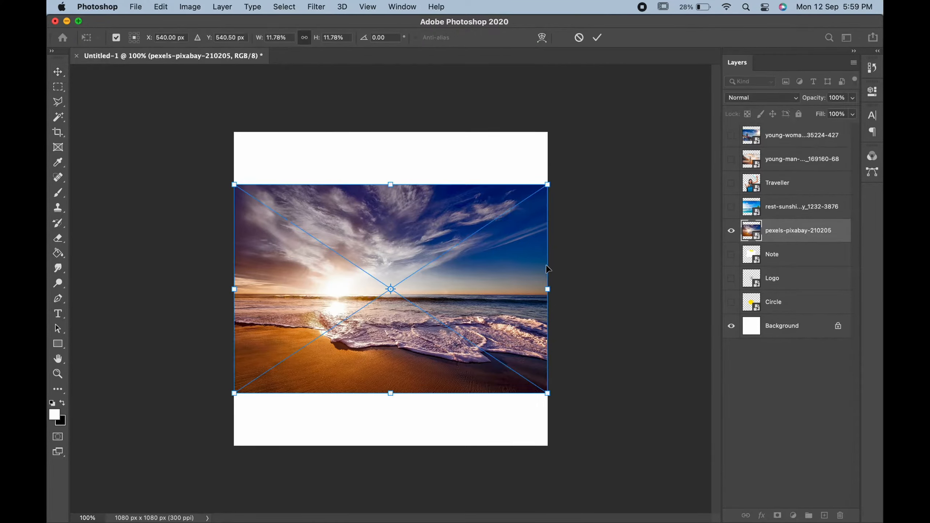
{"action": "left_click_drag", "start_coordinate": [551, 289], "coordinate": [621, 273]}
{"action": "key", "text": "Return"}
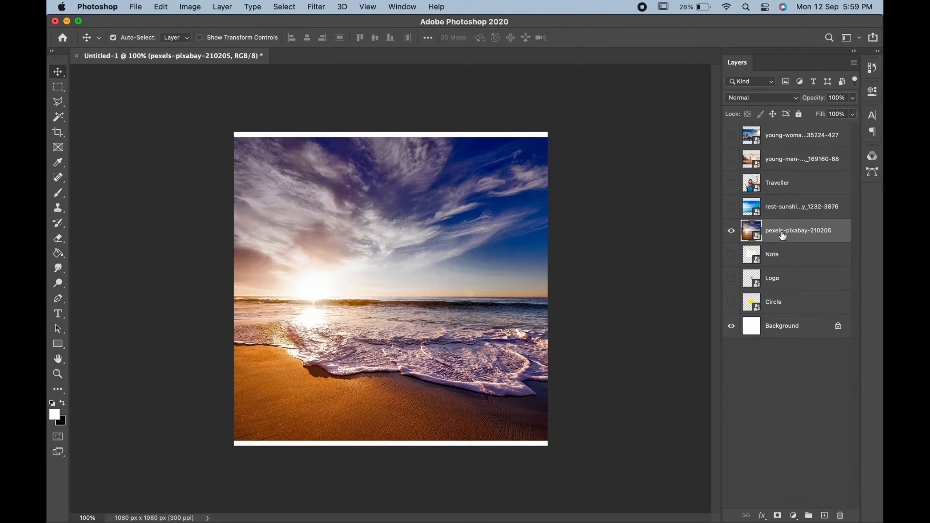
Move the beach photo layer just above Background and add an empty Layer 1 above it.
{"action": "left_click_drag", "start_coordinate": [783, 236], "coordinate": [776, 314]}
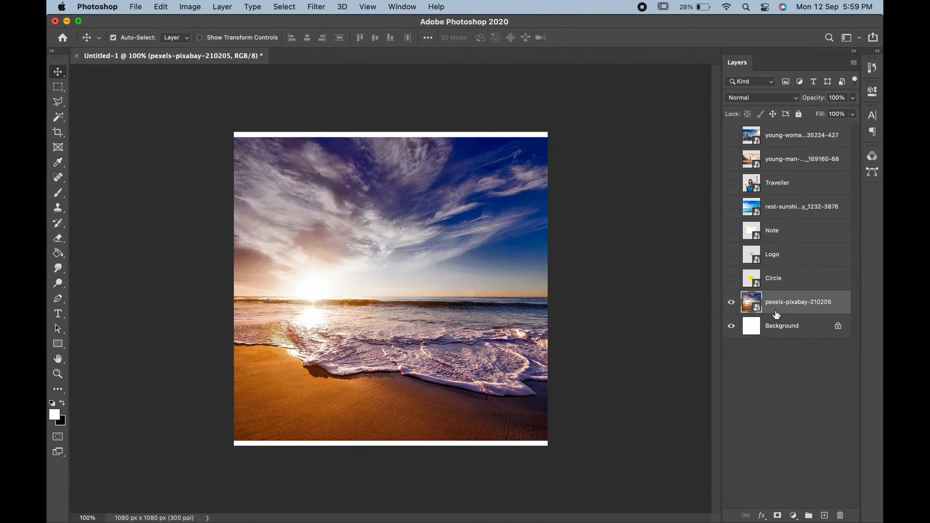
{"action": "left_click", "coordinate": [824, 515]}
{"action": "left_click_drag", "start_coordinate": [776, 136], "coordinate": [780, 316]}
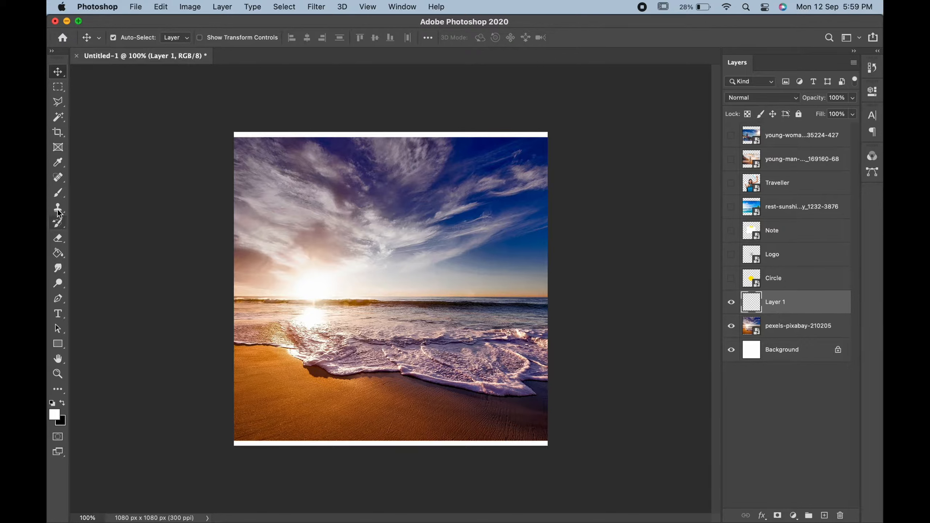
Choose the 10.psd torn-paper brush from the brush presets.
{"action": "left_click", "coordinate": [57, 192]}
{"action": "right_click", "coordinate": [313, 208]}
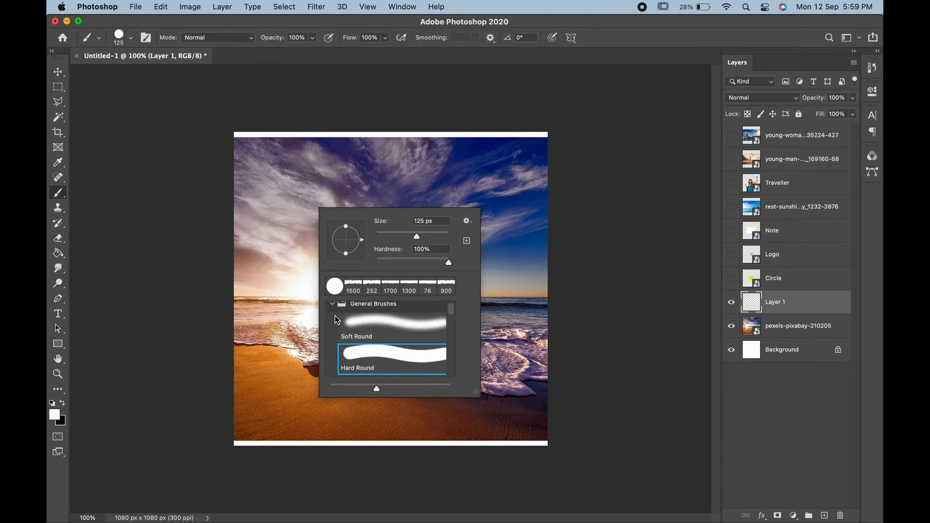
{"action": "left_click", "coordinate": [331, 306]}
{"action": "scroll", "coordinate": [339, 328], "scroll_direction": "down", "scroll_amount": 5}
{"action": "scroll", "coordinate": [339, 328], "scroll_direction": "up", "scroll_amount": 5}
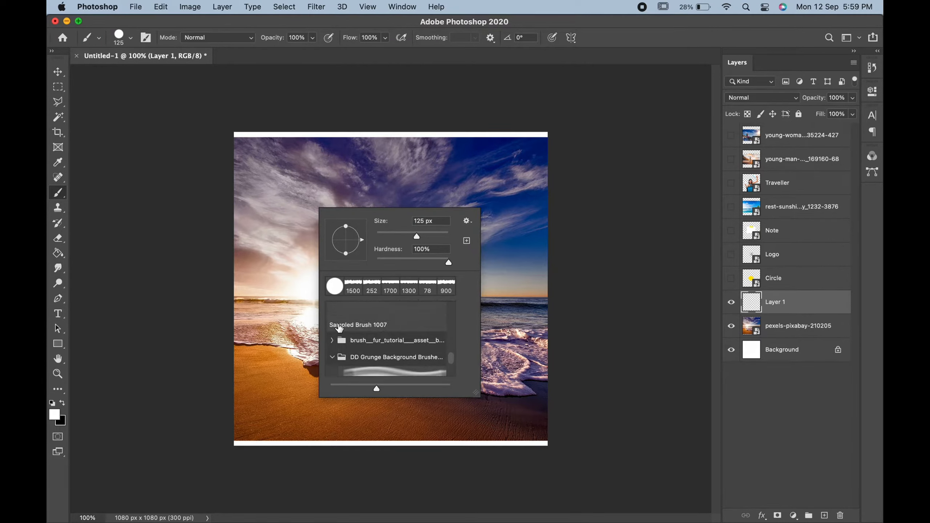
{"action": "scroll", "coordinate": [338, 328], "scroll_direction": "up", "scroll_amount": 2}
{"action": "scroll", "coordinate": [360, 334], "scroll_direction": "up", "scroll_amount": 2}
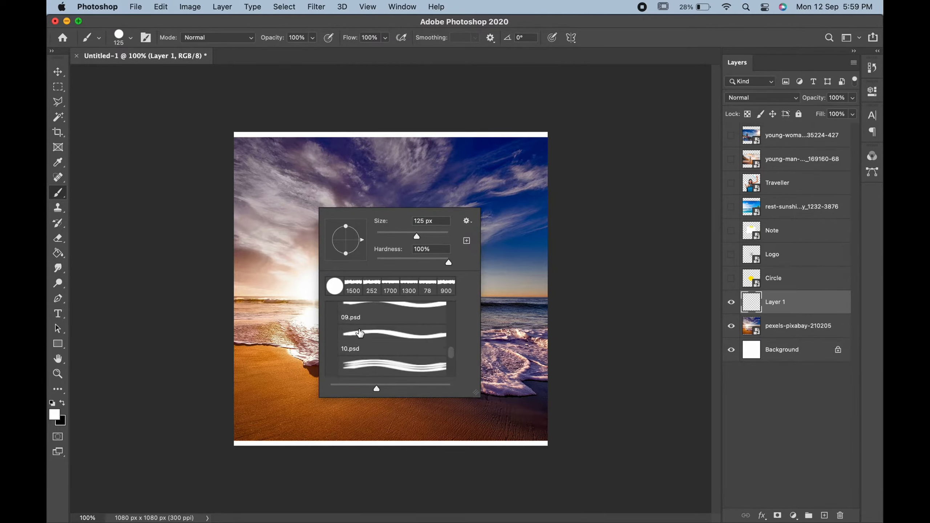
{"action": "left_click", "coordinate": [359, 329]}
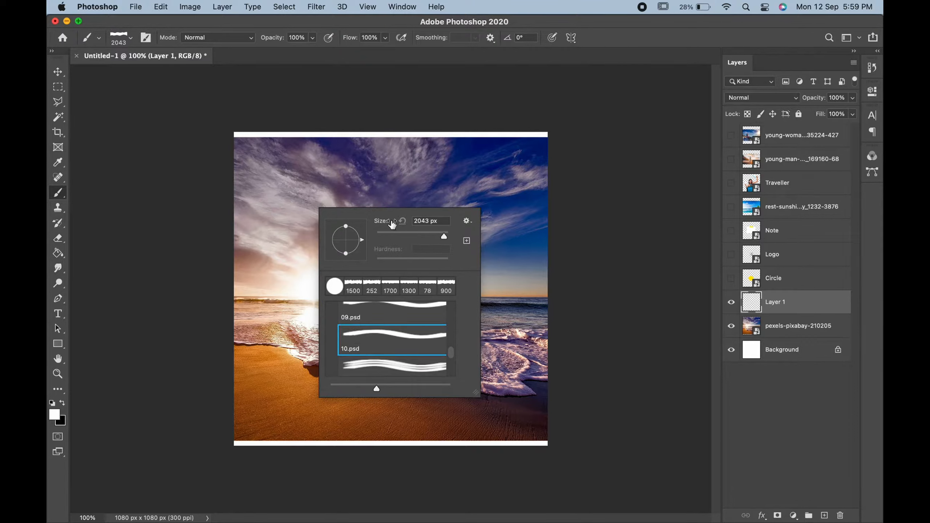
{"action": "left_click_drag", "start_coordinate": [392, 225], "coordinate": [389, 234]}
{"action": "left_click", "coordinate": [156, 139]}
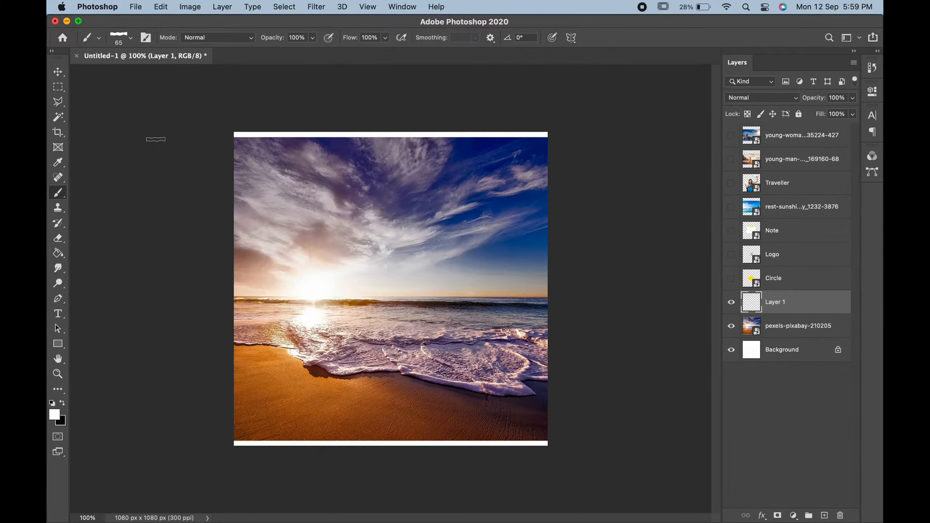
Enlarge the brush to about 1700 px and paint white torn edges over the top sky and bottom beach.
{"action": "key", "text": "bracketright"}
{"action": "key", "text": "bracketright"}
{"action": "key", "text": "bracketright"}
{"action": "key", "text": "bracketright"}
{"action": "key", "text": "bracketright"}
{"action": "key", "text": "bracketright"}
{"action": "key", "text": "bracketright"}
{"action": "key", "text": "bracketright"}
{"action": "key", "text": "bracketright"}
{"action": "key", "text": "bracketright"}
{"action": "key", "text": "bracketright"}
{"action": "key", "text": "bracketright"}
{"action": "key", "text": "bracketright"}
{"action": "key", "text": "bracketright"}
{"action": "key", "text": "bracketright"}
{"action": "key", "text": "bracketright"}
{"action": "key", "text": "bracketright"}
{"action": "key", "text": "bracketright"}
{"action": "key", "text": "bracketright"}
{"action": "key", "text": "bracketright"}
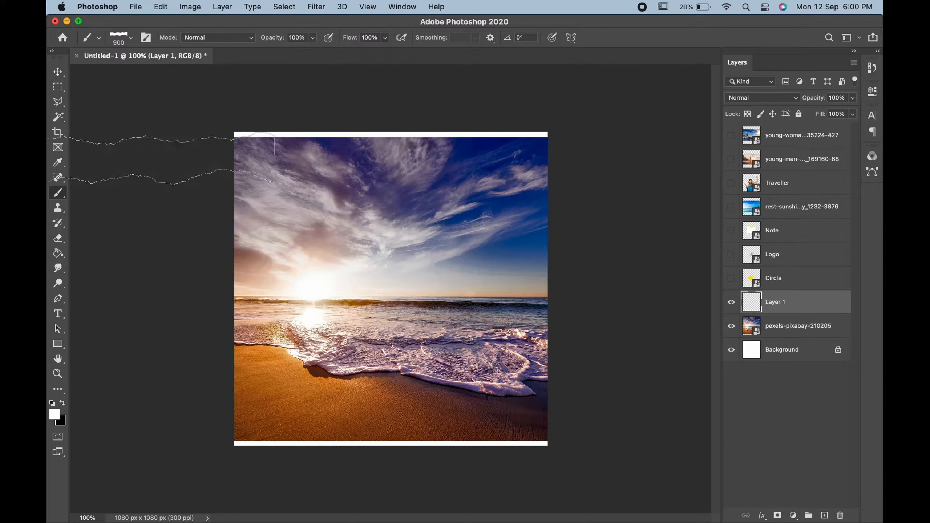
{"action": "key", "text": "bracketright"}
{"action": "key", "text": "bracketright"}
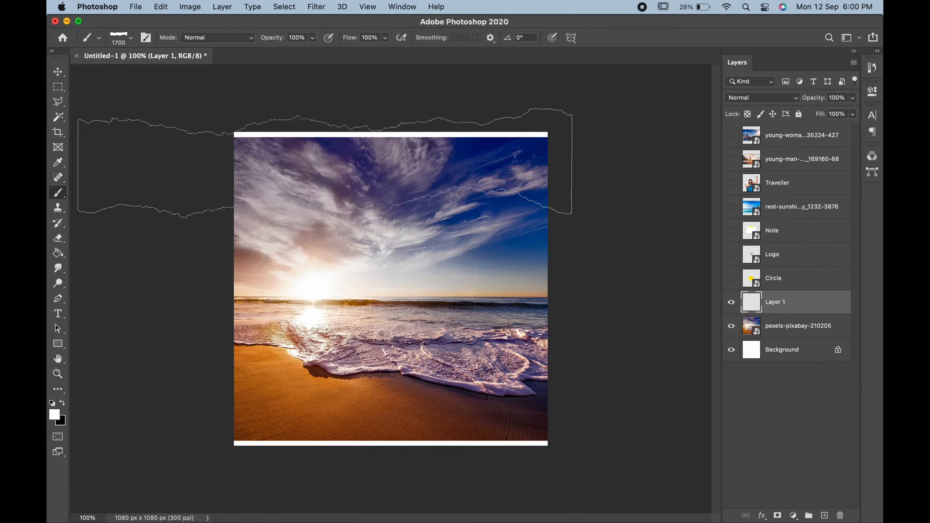
{"action": "left_click", "coordinate": [338, 159]}
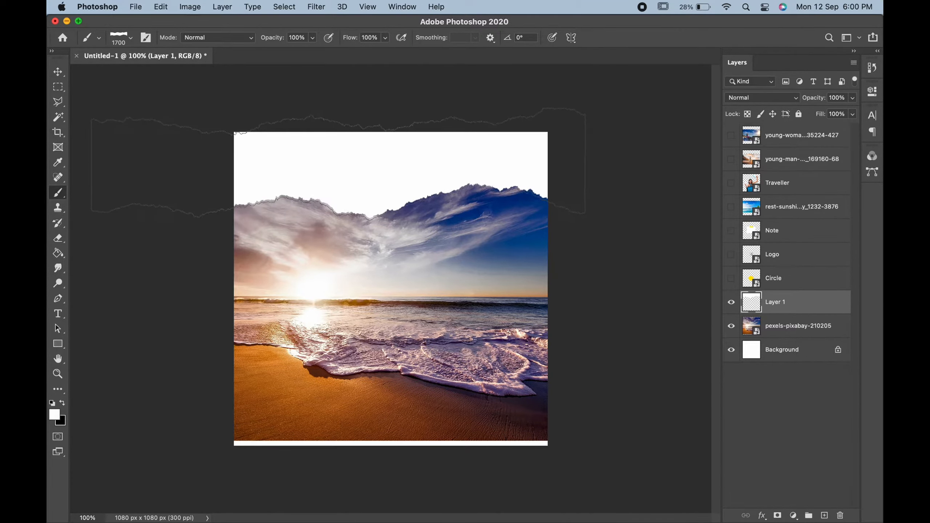
{"action": "left_click", "coordinate": [376, 435]}
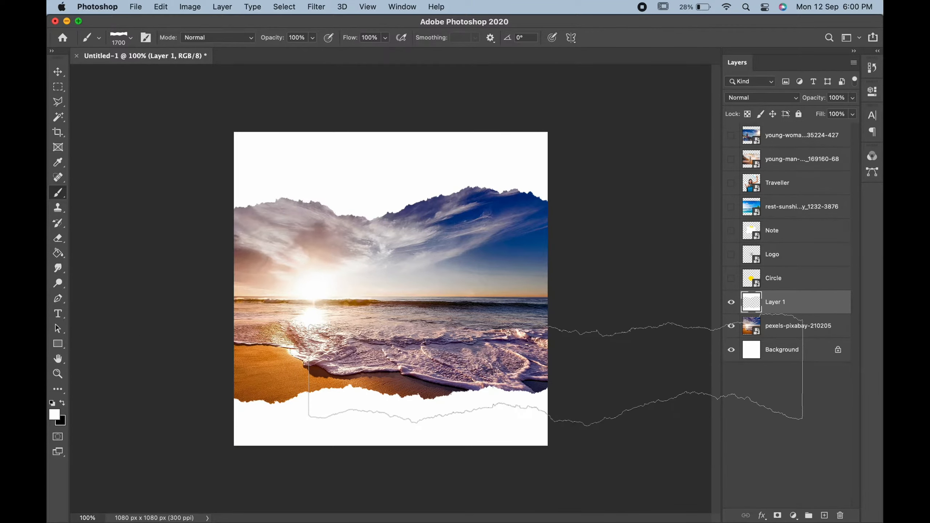
{"action": "left_click", "coordinate": [62, 75]}
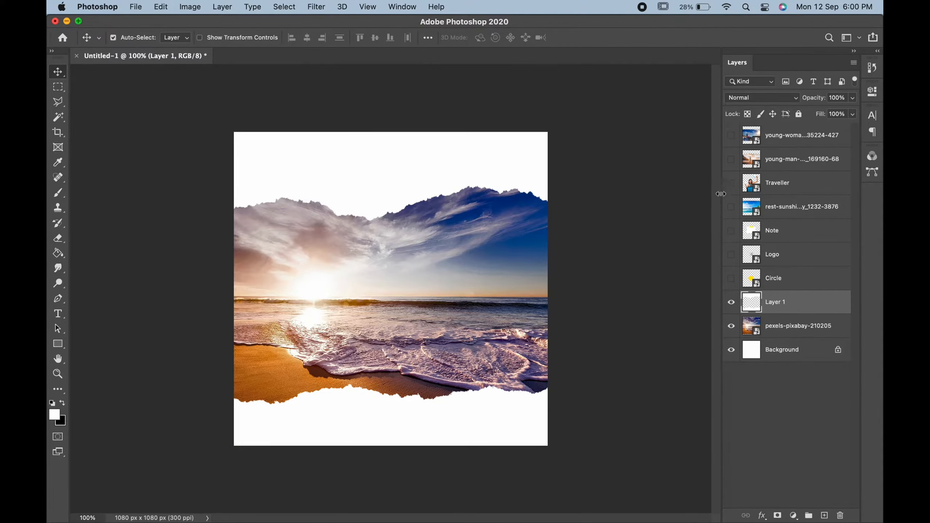
Show the Logo layer, scale it to about 51.68% and place it in the top-left white area.
{"action": "left_click", "coordinate": [730, 255]}
{"action": "left_click", "coordinate": [783, 254]}
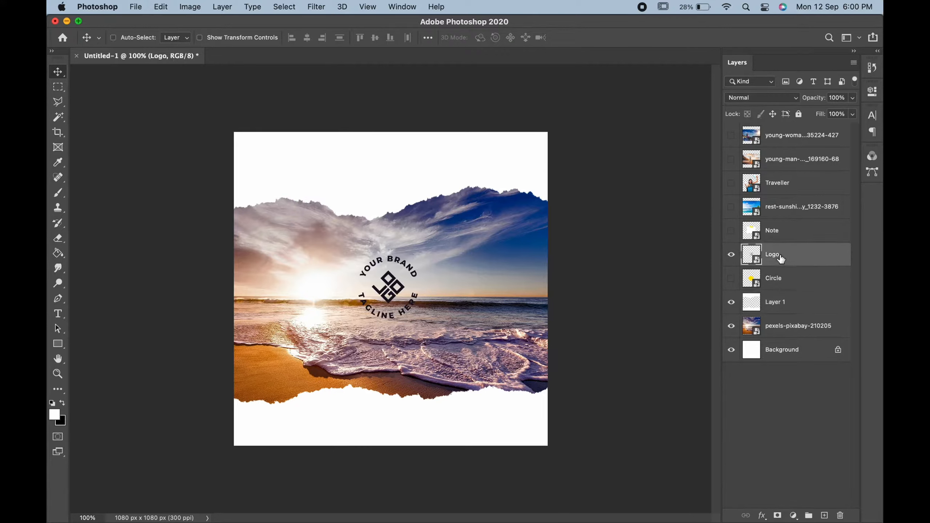
{"action": "key", "text": "super+t"}
{"action": "left_click_drag", "start_coordinate": [384, 311], "coordinate": [272, 157]}
{"action": "key", "text": "Return"}
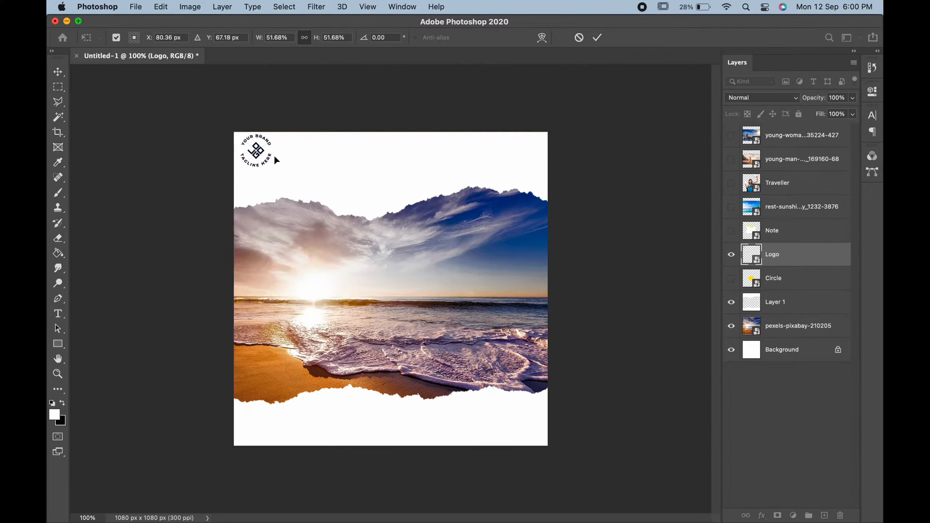
{"action": "key", "text": "Down"}
{"action": "key", "text": "Down"}
{"action": "key", "text": "Down"}
{"action": "key", "text": "Down"}
{"action": "key", "text": "Down"}
{"action": "key", "text": "Down"}
{"action": "key", "text": "Down"}
{"action": "key", "text": "Down"}
{"action": "key", "text": "Down"}
{"action": "key", "text": "Down"}
{"action": "key", "text": "Down"}
{"action": "key", "text": "Down"}
{"action": "key", "text": "Down"}
{"action": "key", "text": "Down"}
{"action": "key", "text": "Down"}
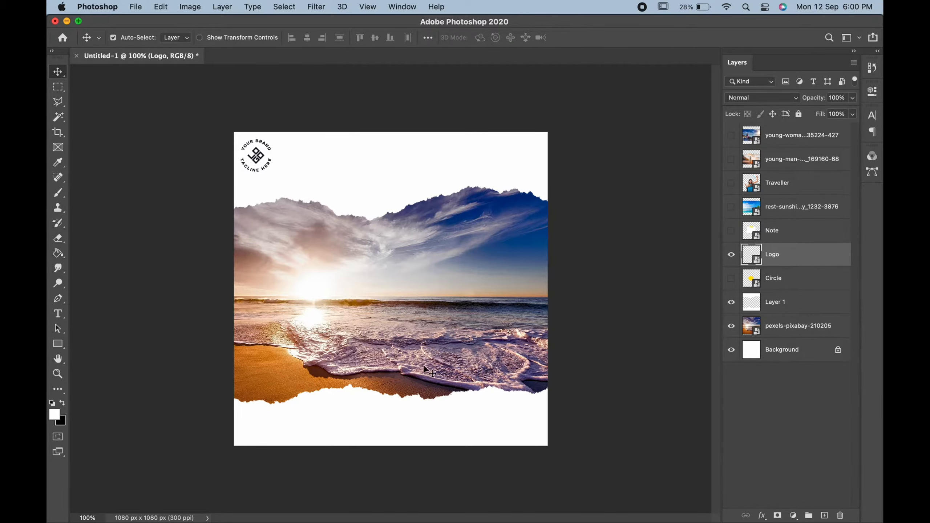
Show the Traveller layer, scale it to about half size and place it lower-left on the beach strip.
{"action": "left_click", "coordinate": [730, 185]}
{"action": "left_click", "coordinate": [801, 189]}
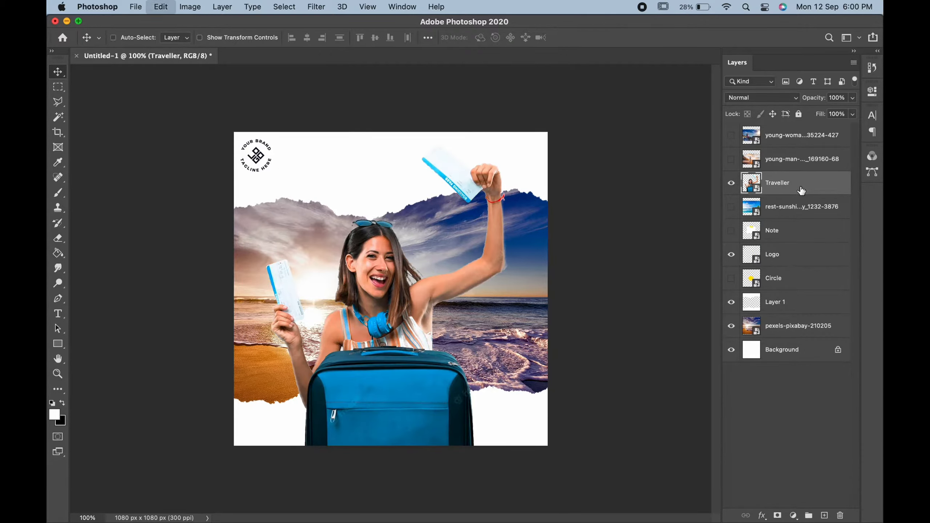
{"action": "key", "text": "ctrl+t"}
{"action": "left_click_drag", "start_coordinate": [548, 134], "coordinate": [375, 304]}
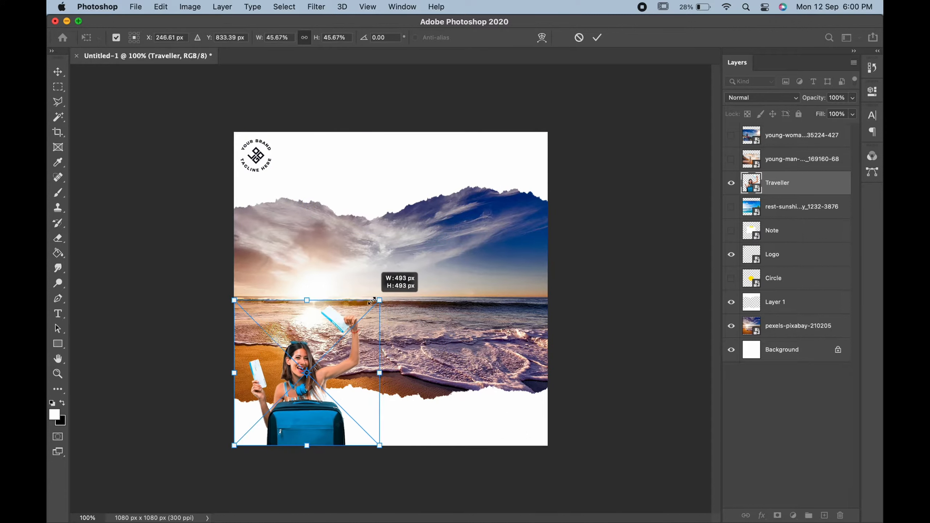
{"action": "left_click_drag", "start_coordinate": [322, 339], "coordinate": [311, 316]}
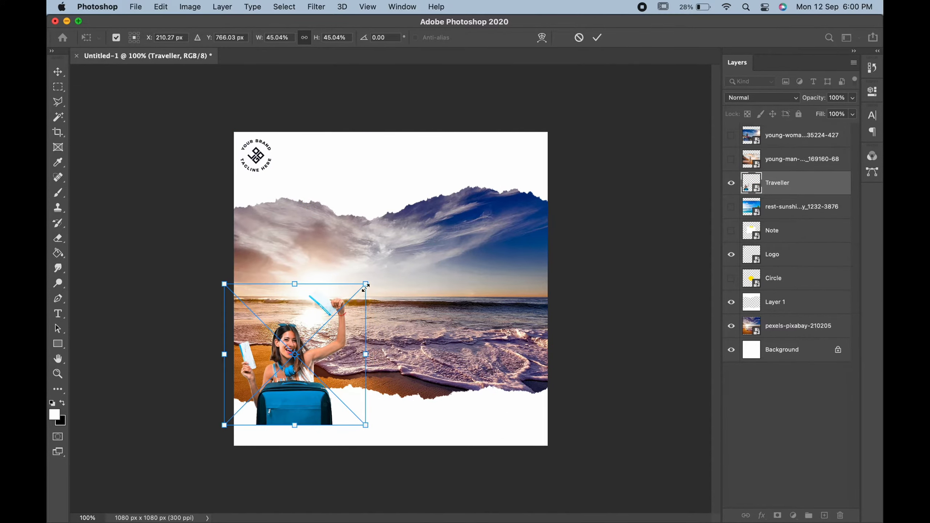
{"action": "left_click_drag", "start_coordinate": [366, 283], "coordinate": [401, 253]}
{"action": "key", "text": "Return"}
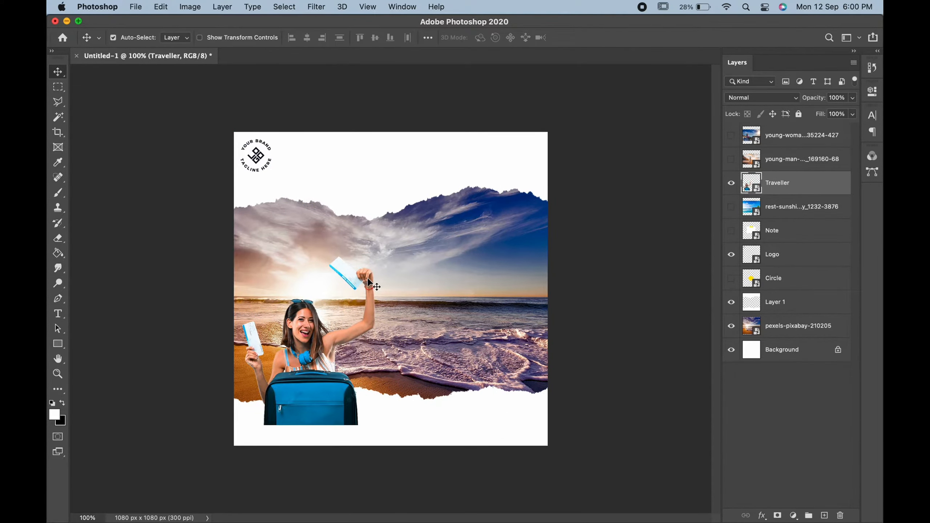
{"action": "left_click_drag", "start_coordinate": [369, 283], "coordinate": [364, 282]}
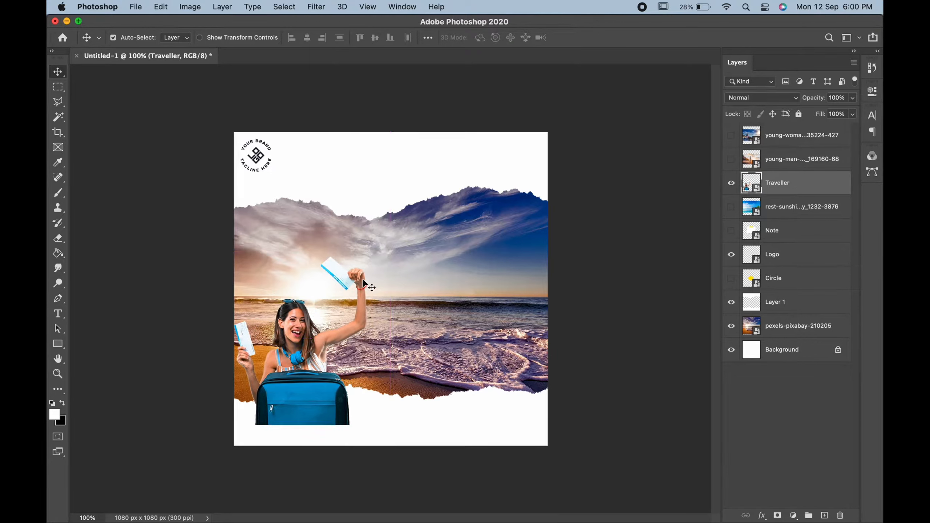
{"action": "key", "text": "Right"}
{"action": "key", "text": "Right"}
{"action": "key", "text": "Right"}
{"action": "key", "text": "Right"}
{"action": "key", "text": "Right"}
{"action": "key", "text": "Right"}
{"action": "key", "text": "Right"}
{"action": "key", "text": "Right"}
{"action": "key", "text": "Right"}
{"action": "key", "text": "Down"}
{"action": "key", "text": "Down"}
{"action": "key", "text": "Down"}
{"action": "key", "text": "Down"}
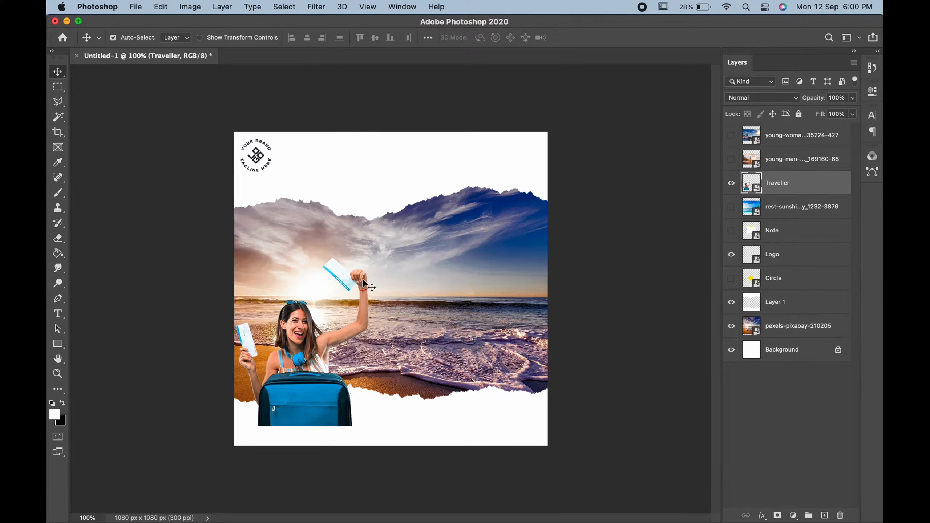
{"action": "key", "text": "Down"}
{"action": "key", "text": "Down"}
{"action": "key", "text": "Down"}
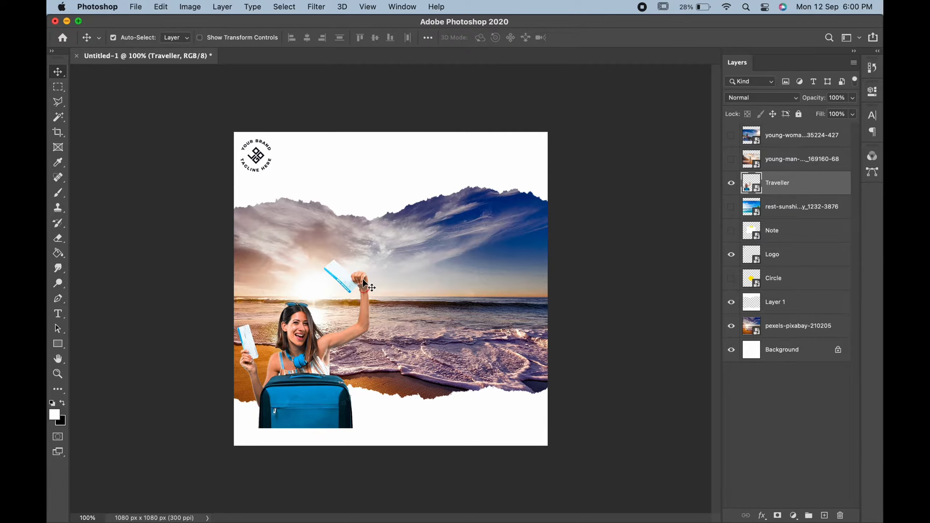
{"action": "left_click", "coordinate": [57, 345]}
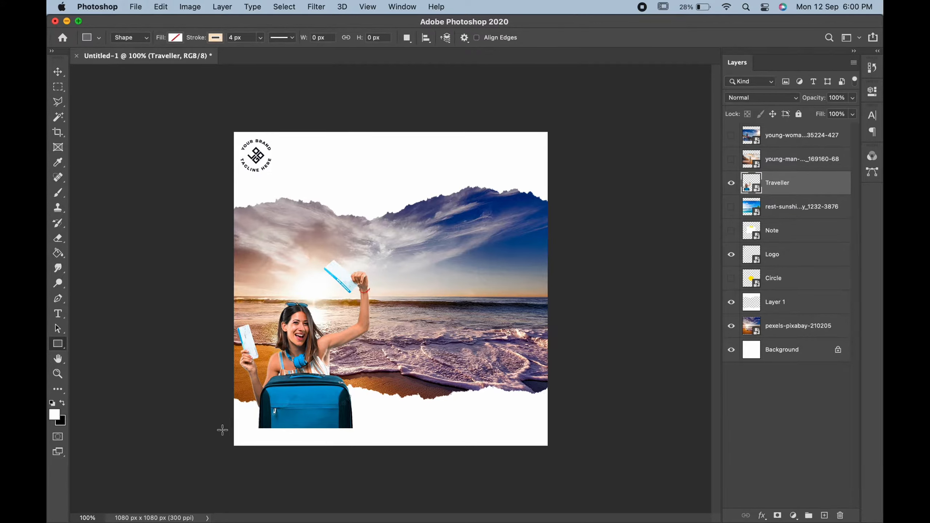
Draw a wide no-fill rectangle with a thin blue outline along the canvas bottom, nudged up slightly.
{"action": "left_click_drag", "start_coordinate": [222, 430], "coordinate": [558, 471]}
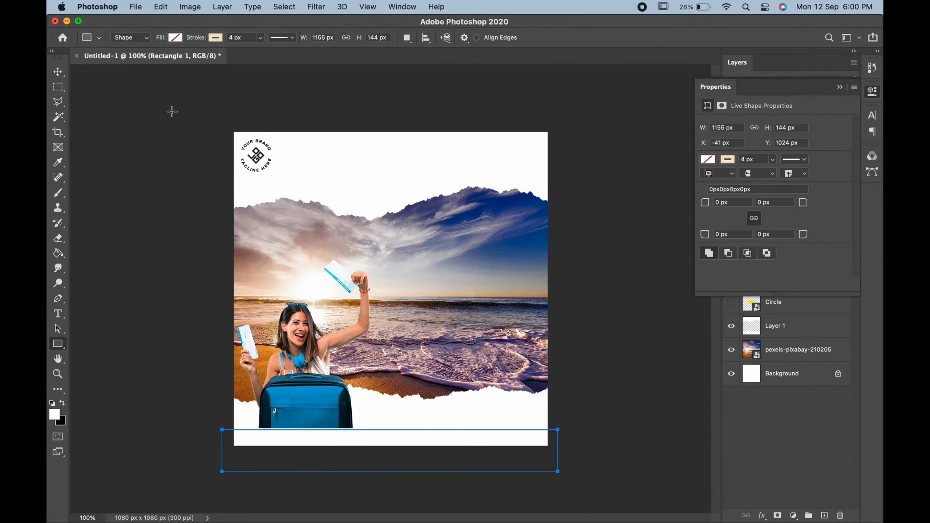
{"action": "left_click", "coordinate": [216, 38]}
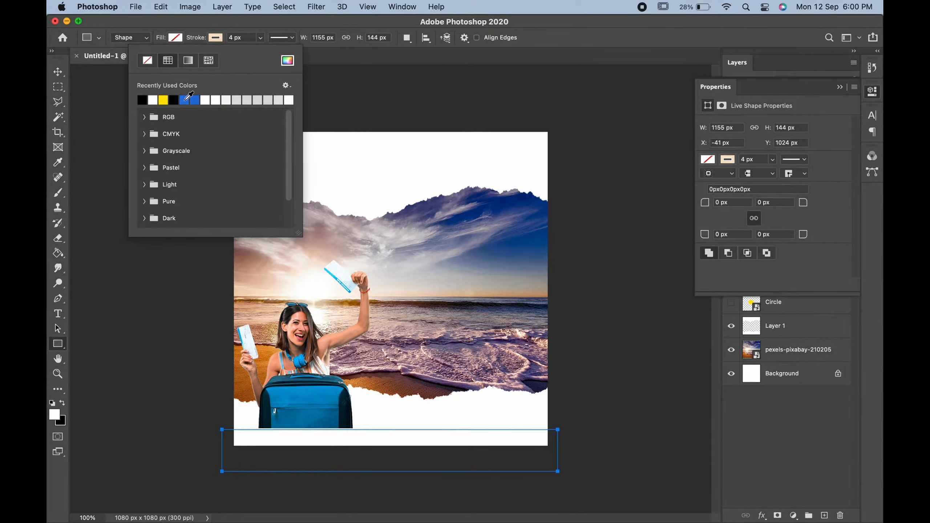
{"action": "left_click", "coordinate": [187, 99]}
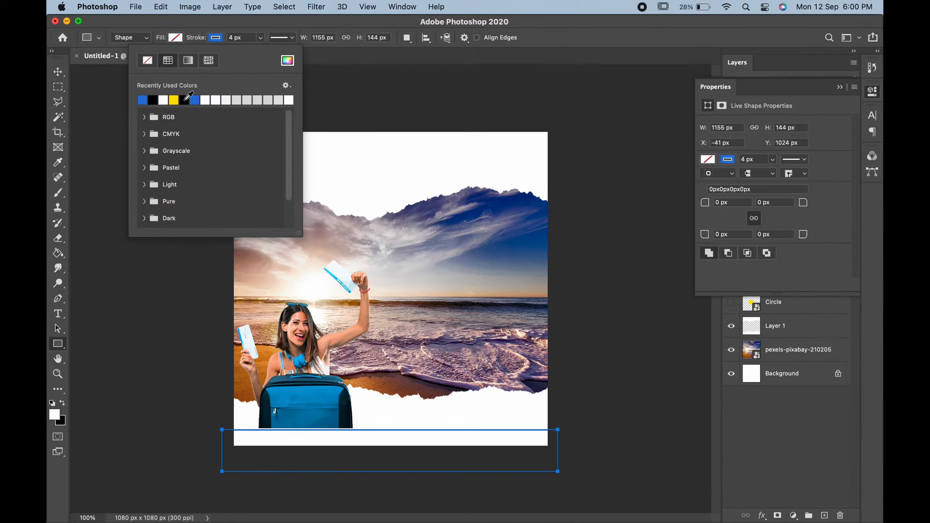
{"action": "left_click", "coordinate": [232, 37]}
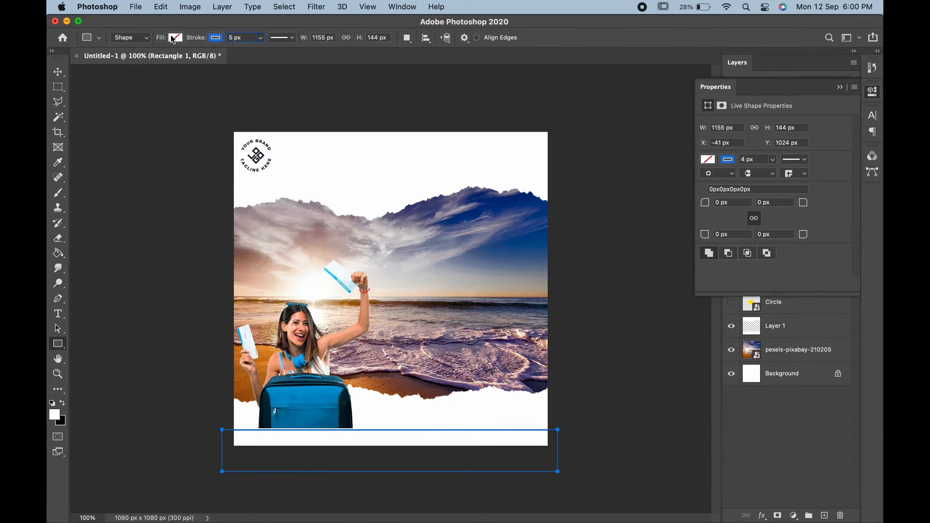
{"action": "left_click", "coordinate": [57, 72]}
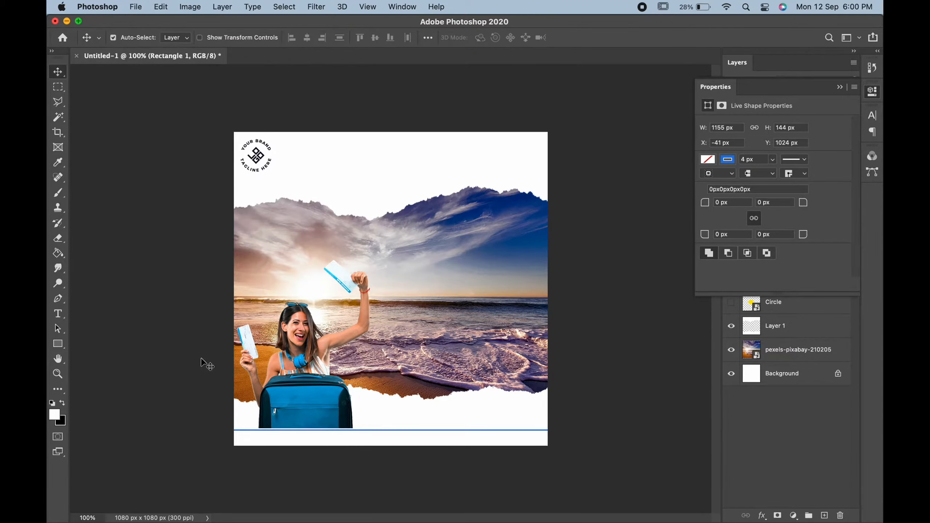
{"action": "key", "text": "Up"}
{"action": "key", "text": "Up"}
{"action": "key", "text": "Up"}
{"action": "key", "text": "Up"}
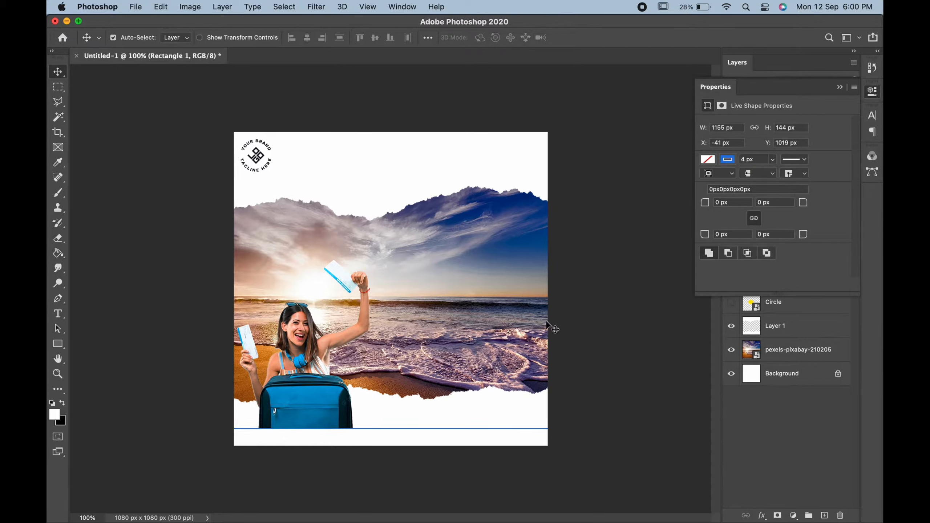
{"action": "left_click", "coordinate": [838, 88]}
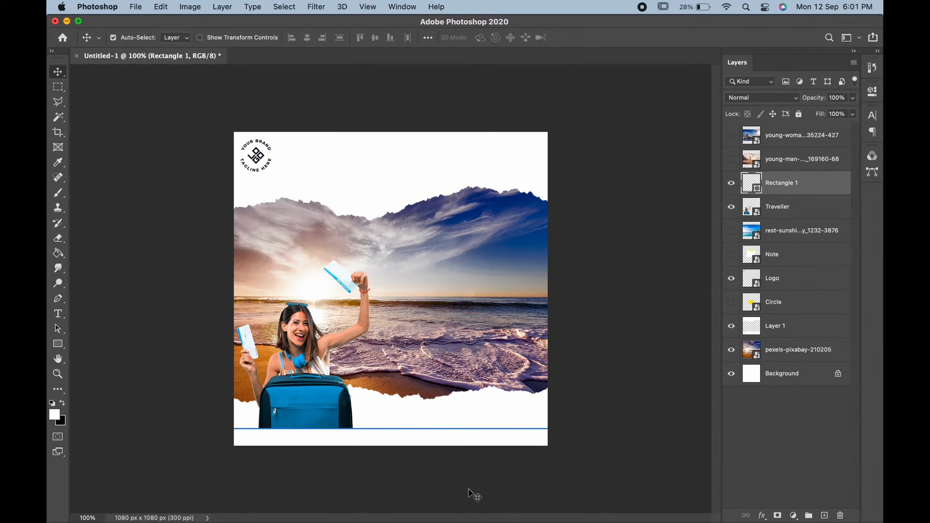
Add a text layer reading 'CONTACT - ' plus a phone number, set in Argentum Sans Regular.
{"action": "left_click", "coordinate": [57, 314]}
{"action": "left_click", "coordinate": [387, 398]}
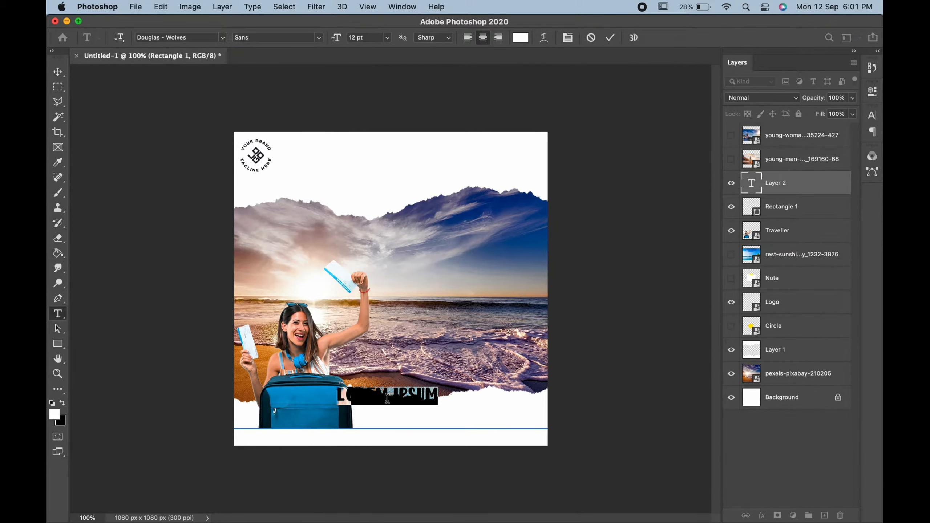
{"action": "type", "text": "CONTACT"}
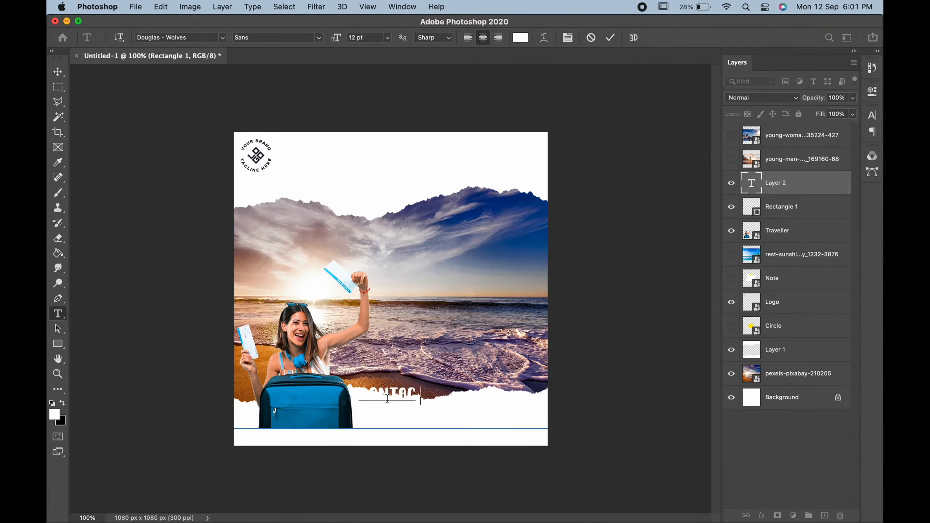
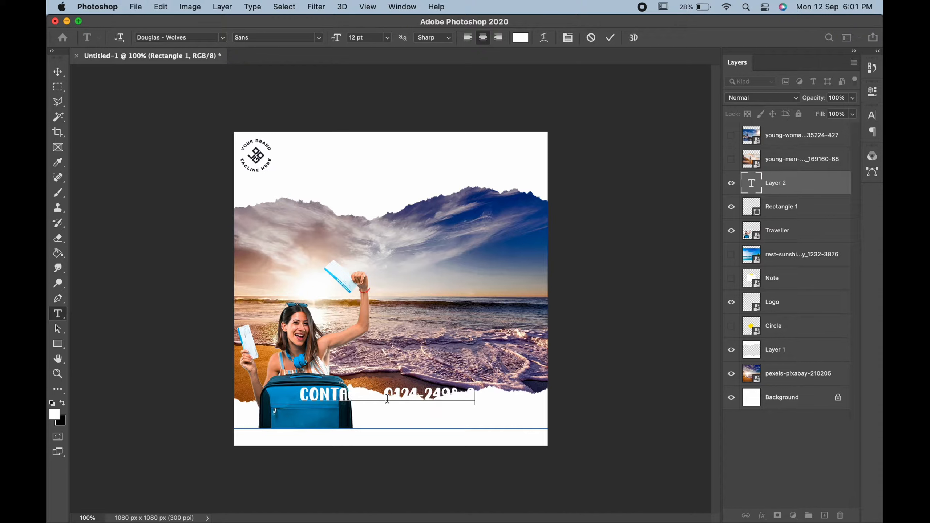
{"action": "key", "text": "super+a"}
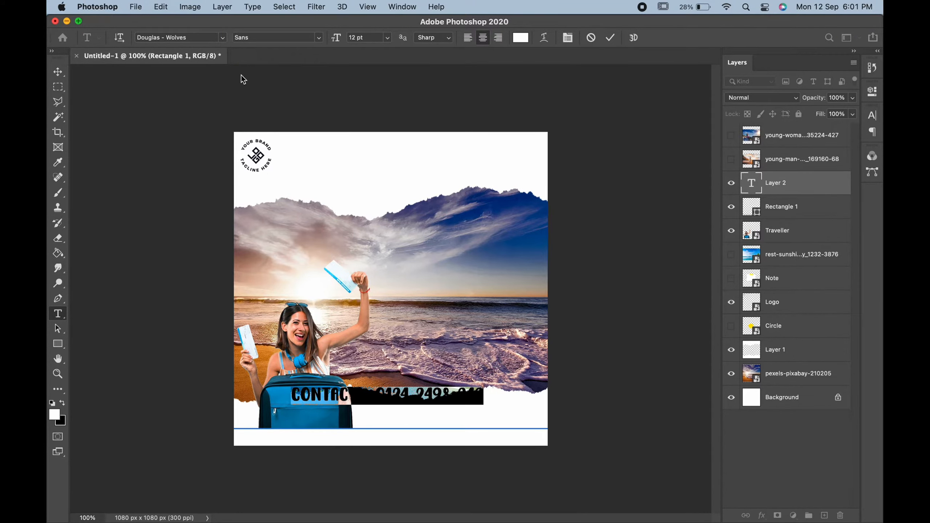
{"action": "left_click", "coordinate": [223, 37]}
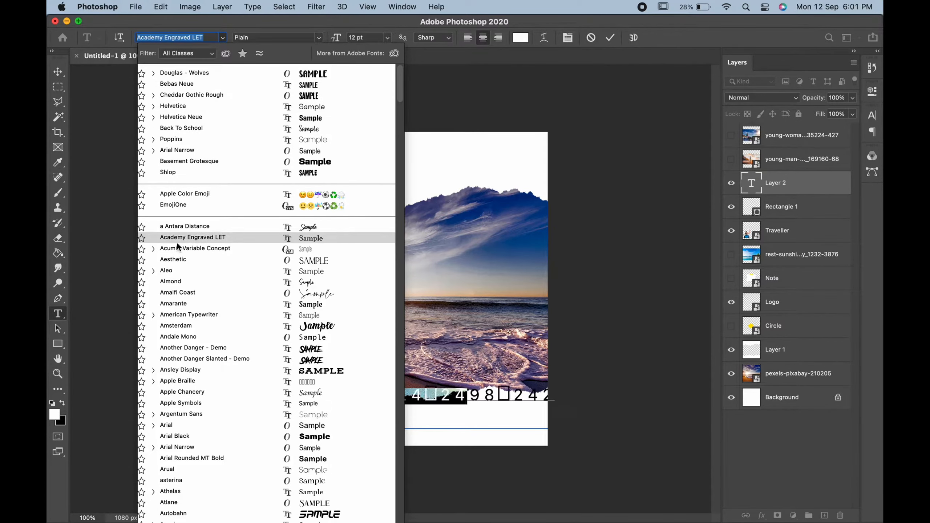
{"action": "scroll", "coordinate": [179, 246], "scroll_direction": "down", "scroll_amount": 5}
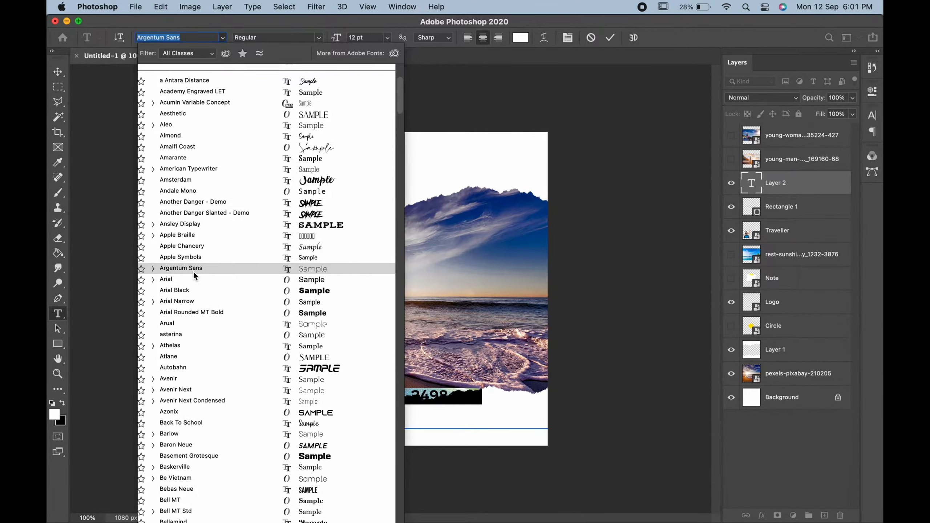
{"action": "left_click", "coordinate": [154, 269]}
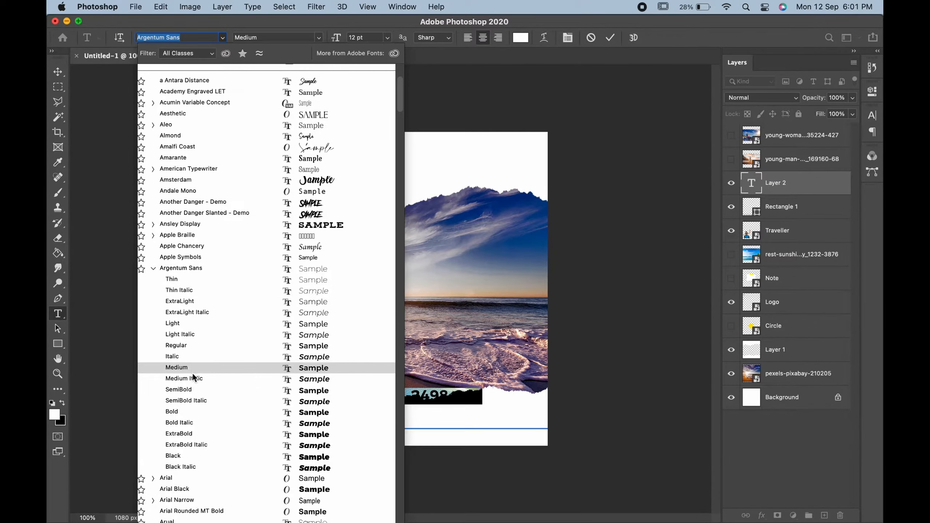
{"action": "left_click", "coordinate": [194, 344]}
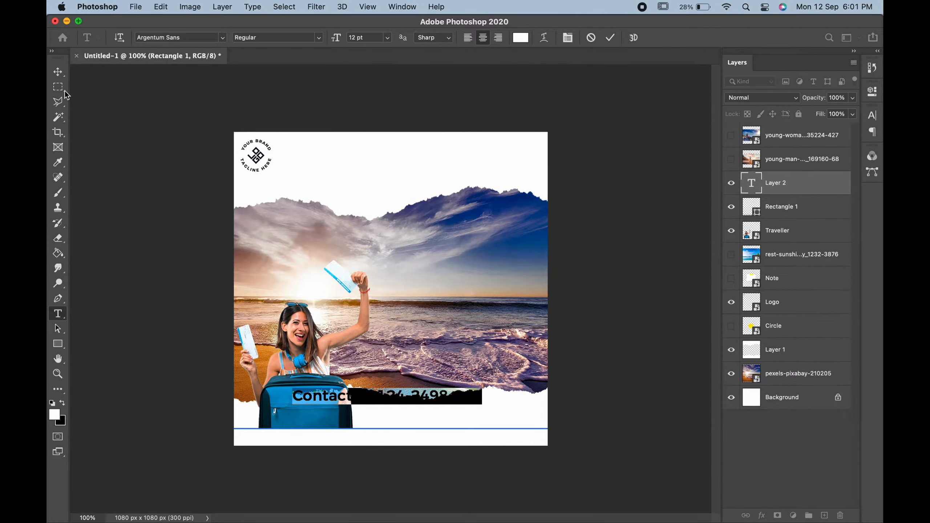
Scale the contact text down, colour it with a blue sampled from the photo, and move it into the bottom strip.
{"action": "left_click", "coordinate": [58, 72]}
{"action": "key", "text": "super+t"}
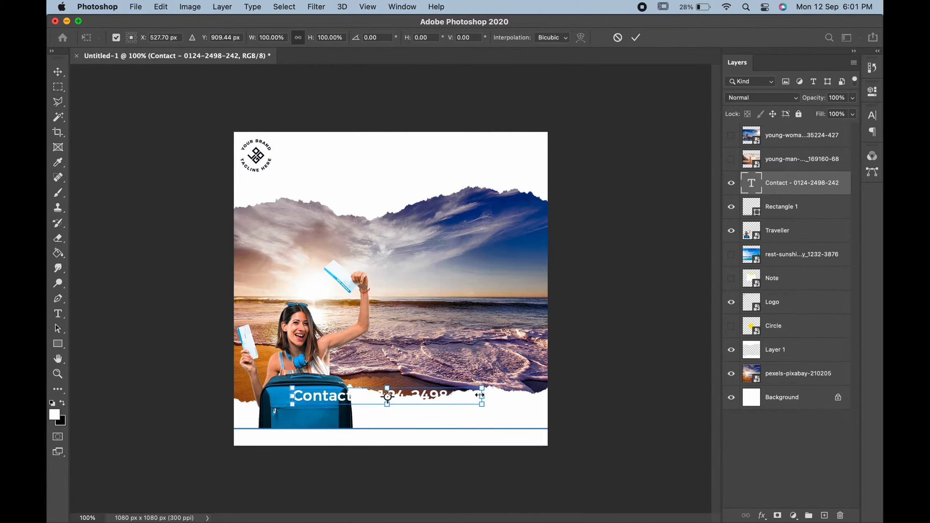
{"action": "left_click_drag", "start_coordinate": [480, 395], "coordinate": [368, 391]}
{"action": "key", "text": "Return"}
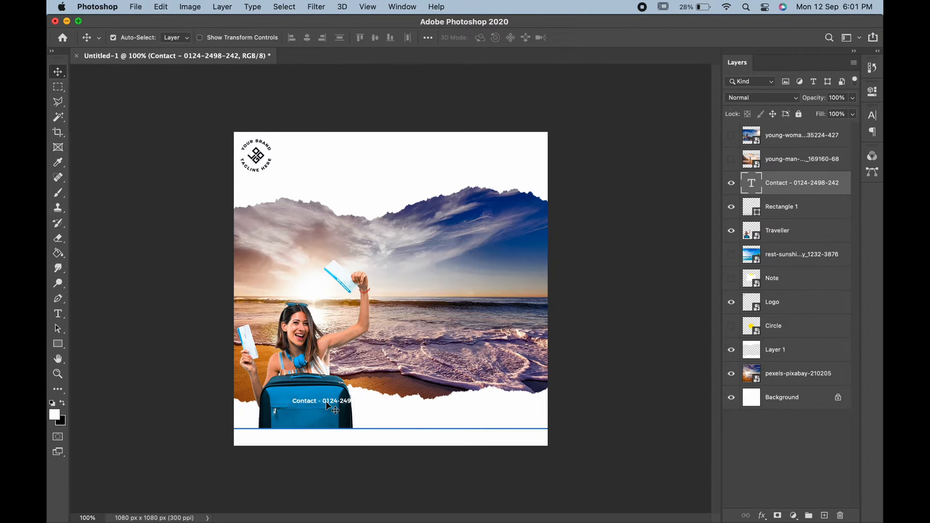
{"action": "double_click", "coordinate": [330, 402]}
{"action": "left_click", "coordinate": [523, 41]}
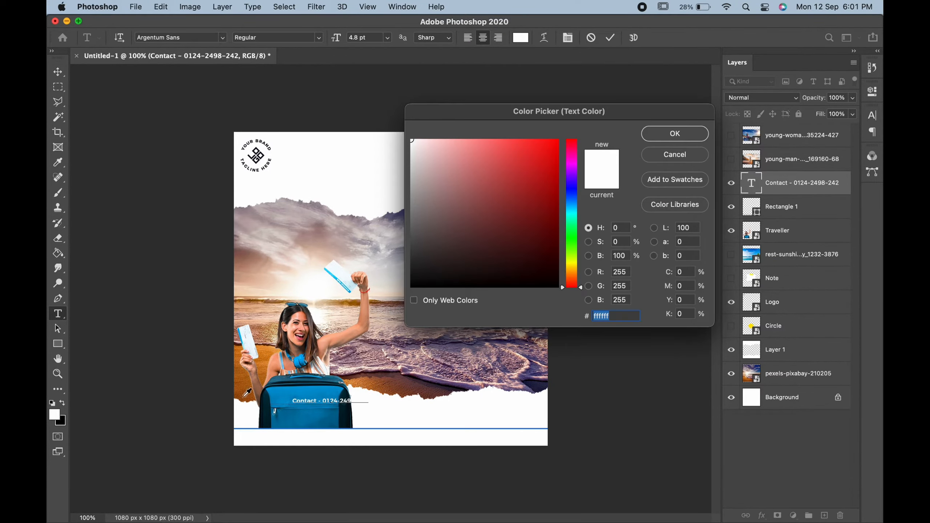
{"action": "left_click", "coordinate": [285, 391]}
{"action": "left_click", "coordinate": [680, 134]}
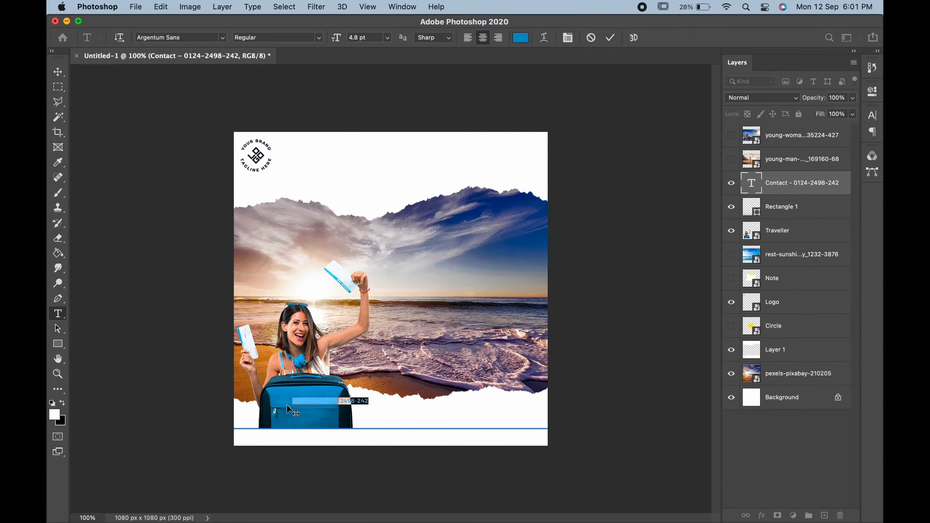
{"action": "left_click", "coordinate": [55, 73]}
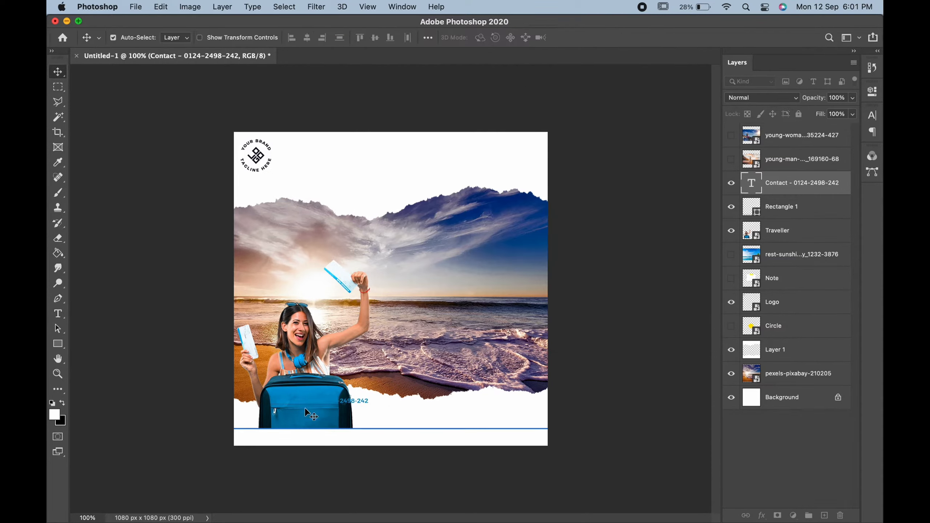
{"action": "left_click_drag", "start_coordinate": [362, 406], "coordinate": [314, 439]}
{"action": "double_click", "coordinate": [314, 439]}
{"action": "left_click", "coordinate": [316, 438]}
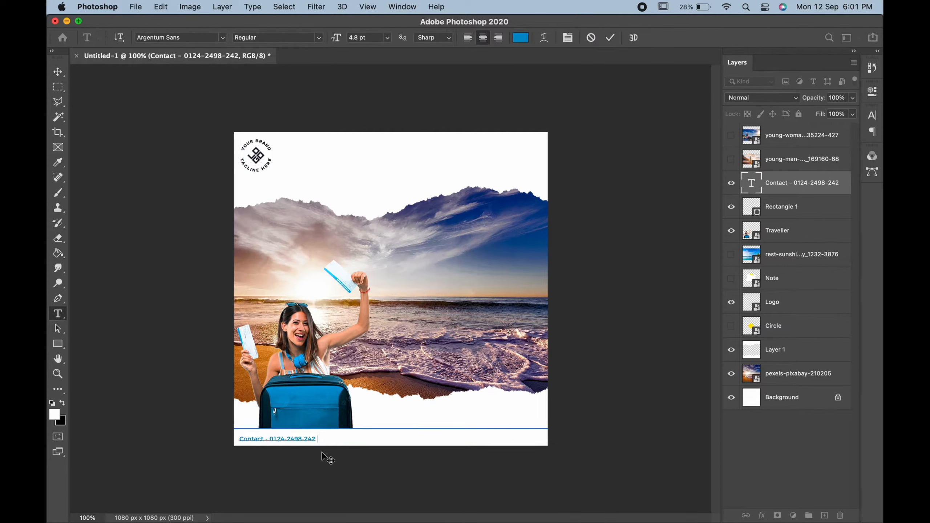
{"action": "type", "text": "| Website - www.website.com"}
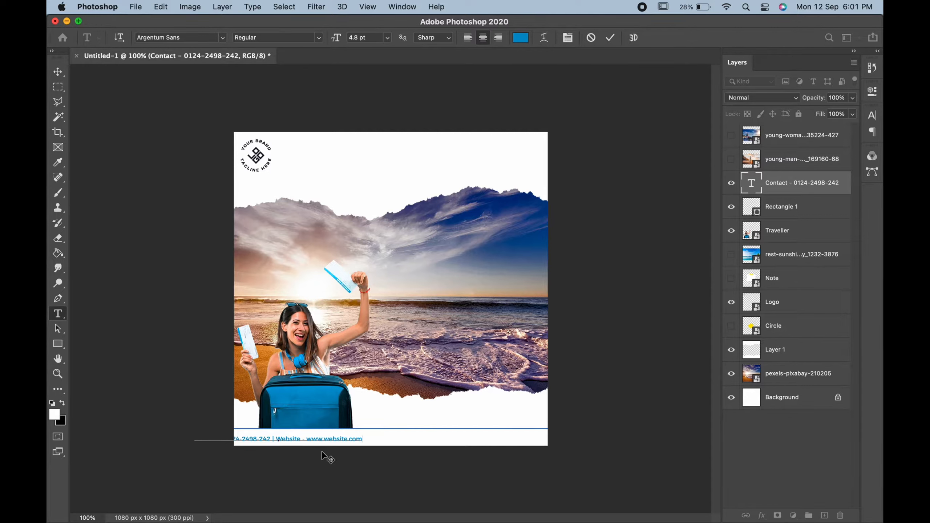
{"action": "left_click_drag", "start_coordinate": [323, 456], "coordinate": [368, 456]}
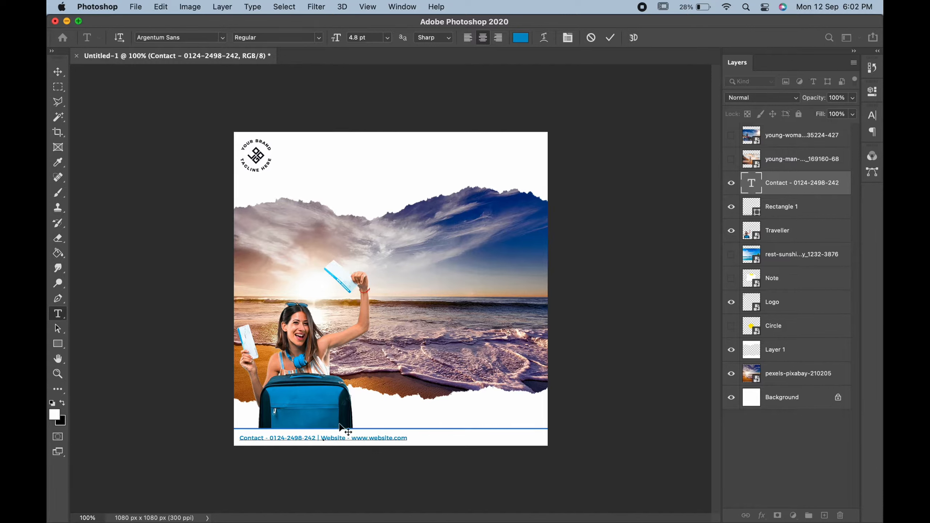
{"action": "left_click", "coordinate": [65, 75]}
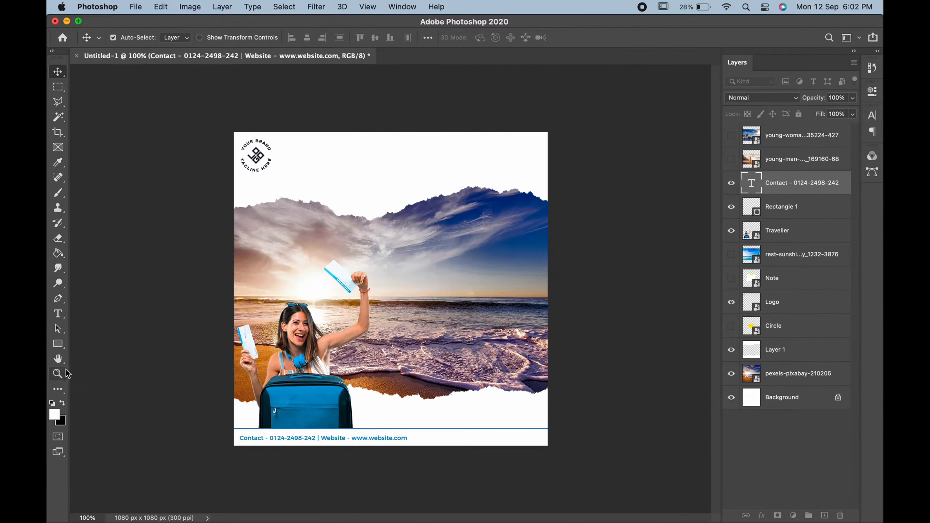
Add a 'BOOK NOW!' text layer near the bottom-right of the poster.
{"action": "left_click", "coordinate": [58, 314]}
{"action": "left_click", "coordinate": [453, 393]}
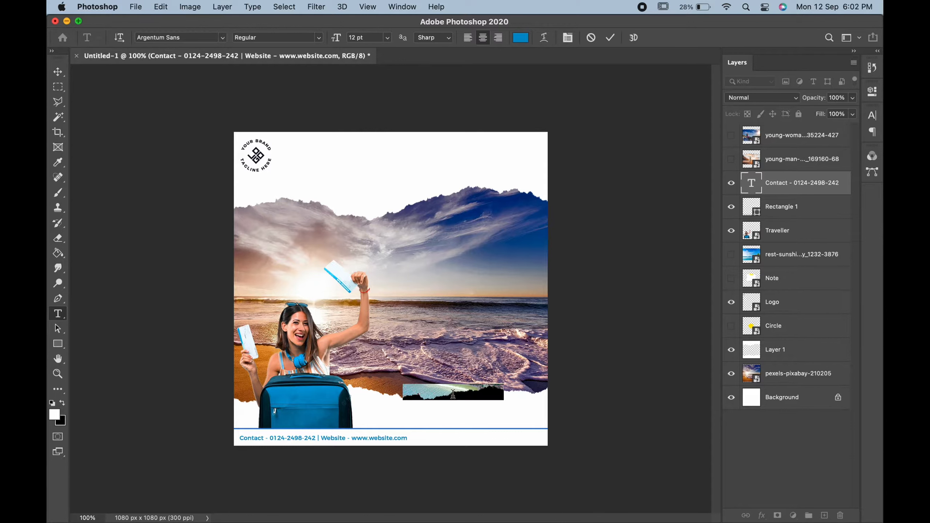
{"action": "type", "text": "BOOK N"}
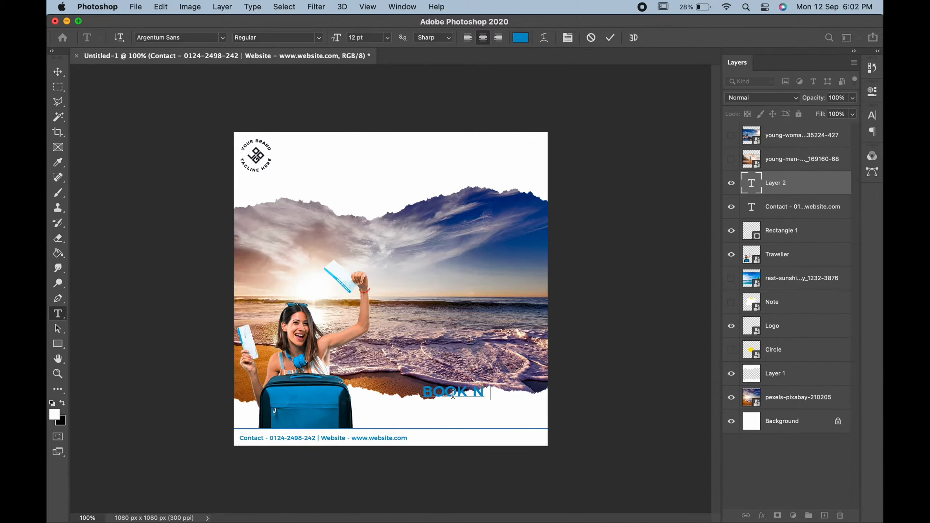
{"action": "type", "text": "OW!"}
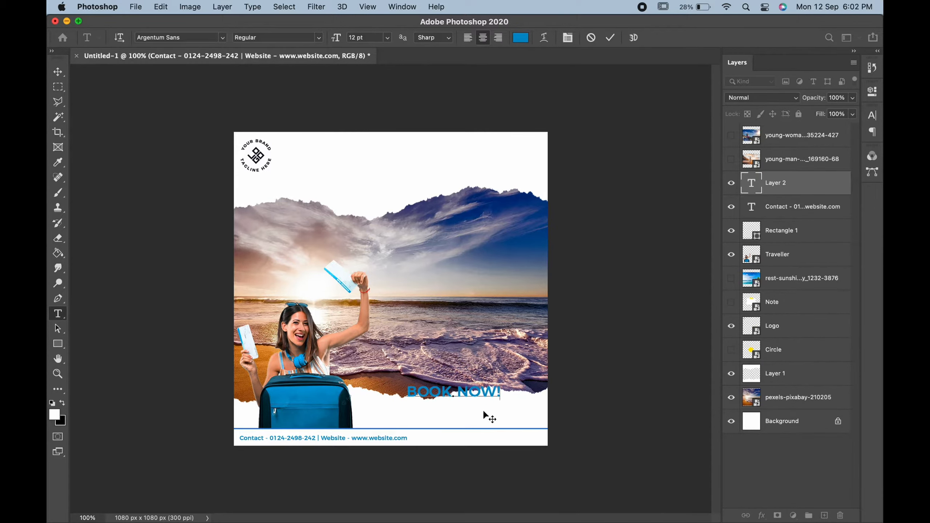
{"action": "left_click_drag", "start_coordinate": [497, 394], "coordinate": [424, 410]}
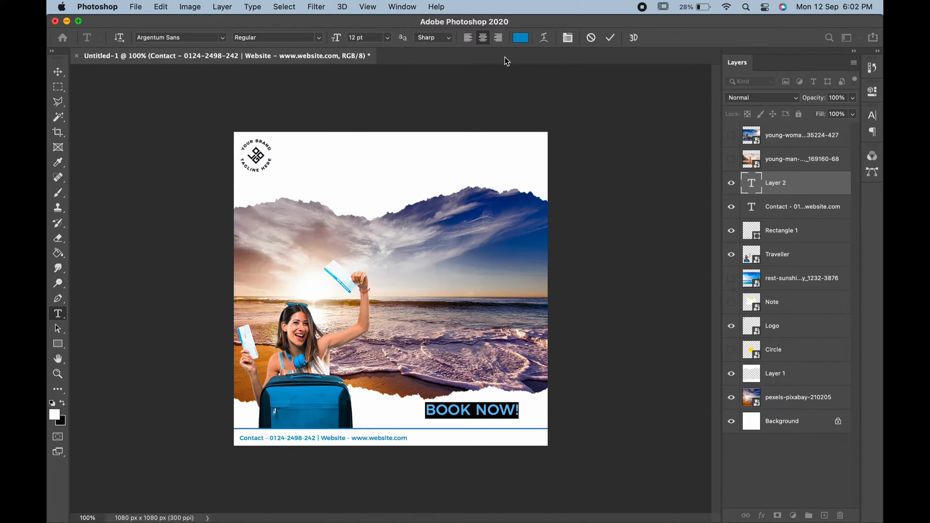
Make the BOOK NOW! text white (ffffff) in Argentum Sans Medium.
{"action": "left_click", "coordinate": [520, 38]}
{"action": "left_click", "coordinate": [469, 184]}
{"action": "type", "text": "ffffff"}
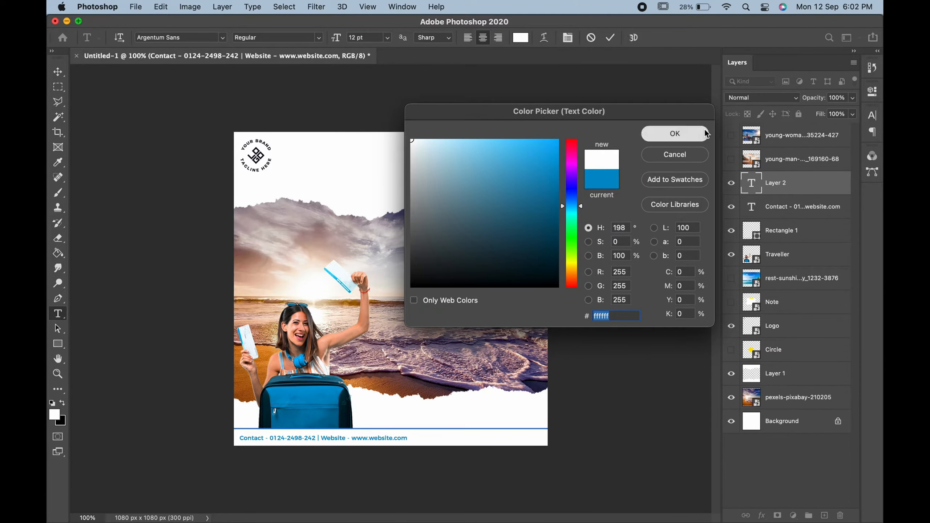
{"action": "left_click", "coordinate": [675, 134]}
{"action": "left_click", "coordinate": [319, 38]}
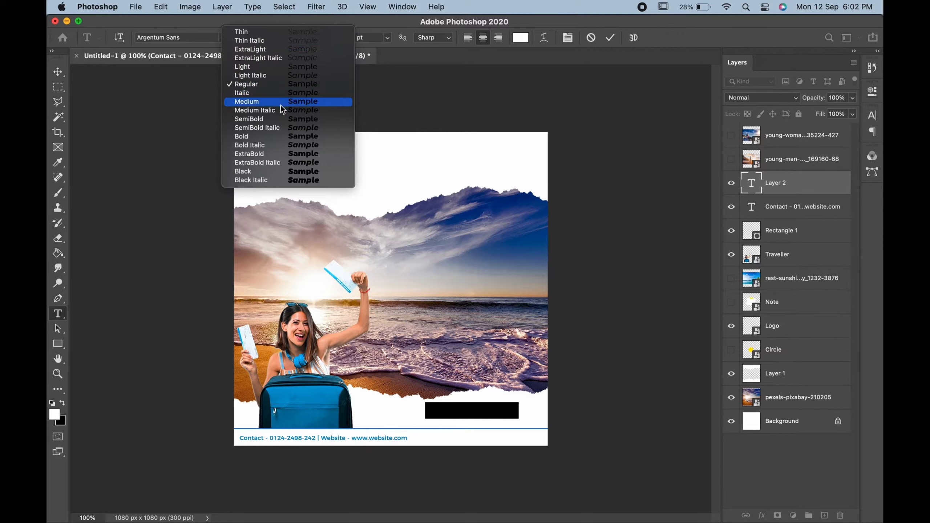
{"action": "left_click", "coordinate": [279, 104]}
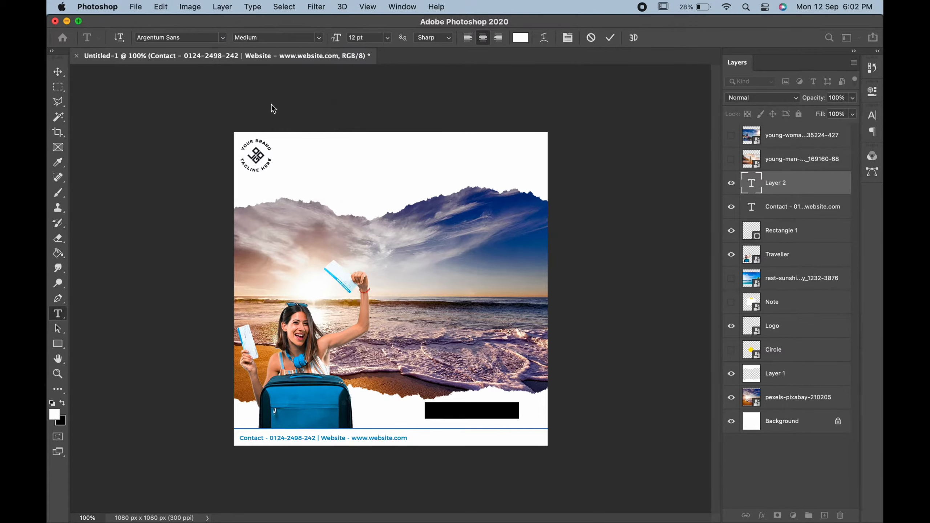
{"action": "left_click", "coordinate": [58, 72]}
{"action": "left_click", "coordinate": [57, 344]}
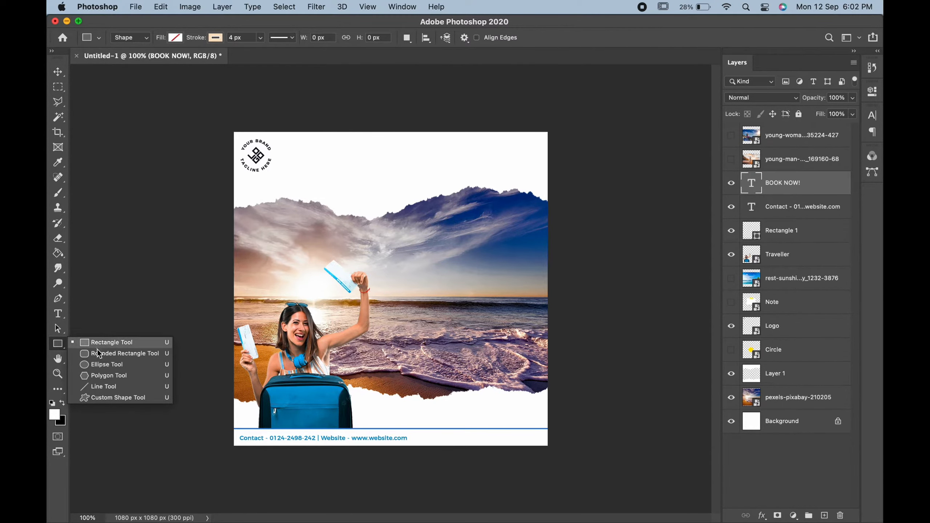
Draw a bottom-right rounded rectangle with no stroke and a teal fill sampled from the suitcase.
{"action": "left_click", "coordinate": [97, 352]}
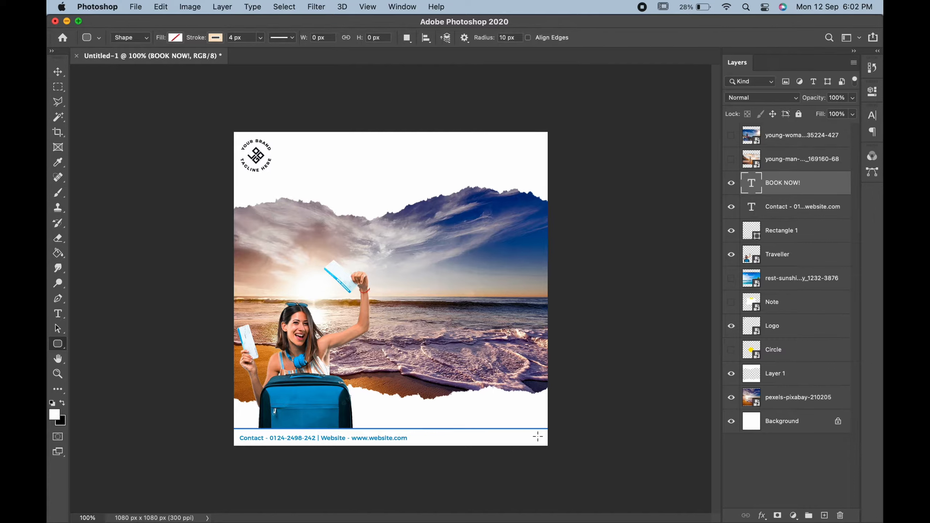
{"action": "left_click_drag", "start_coordinate": [453, 418], "coordinate": [537, 436]}
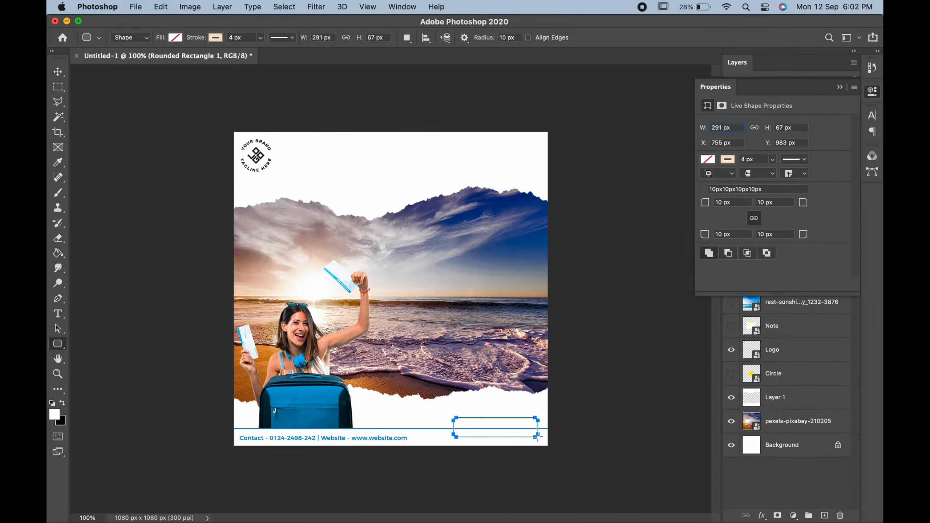
{"action": "left_click", "coordinate": [216, 38]}
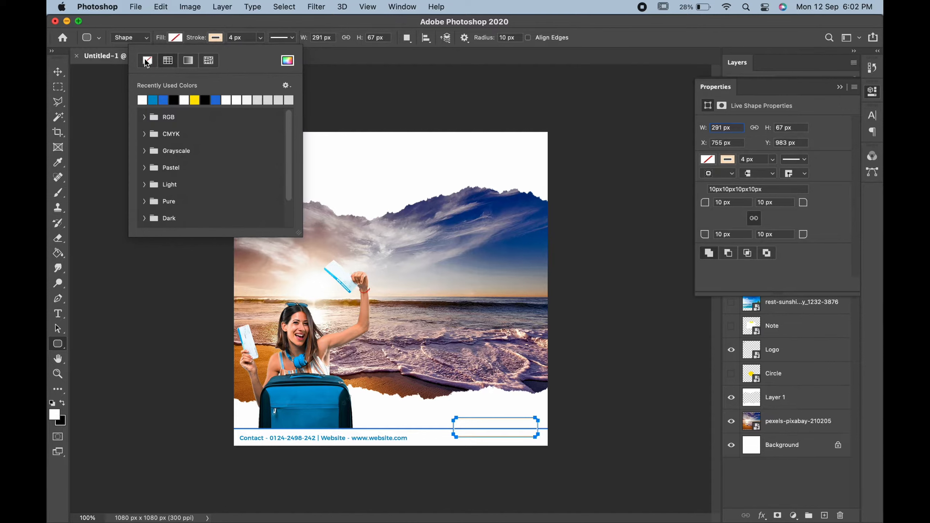
{"action": "left_click", "coordinate": [146, 62]}
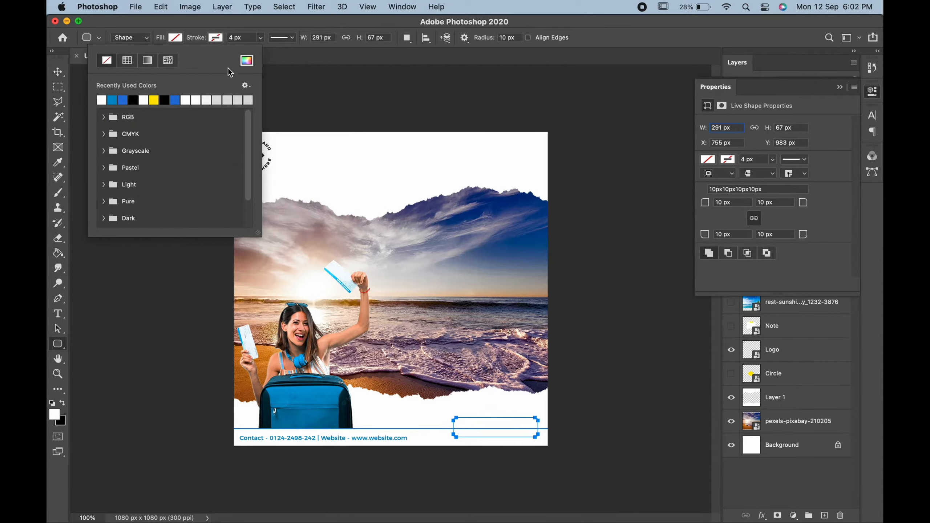
{"action": "left_click", "coordinate": [246, 60]}
{"action": "left_click", "coordinate": [276, 380]}
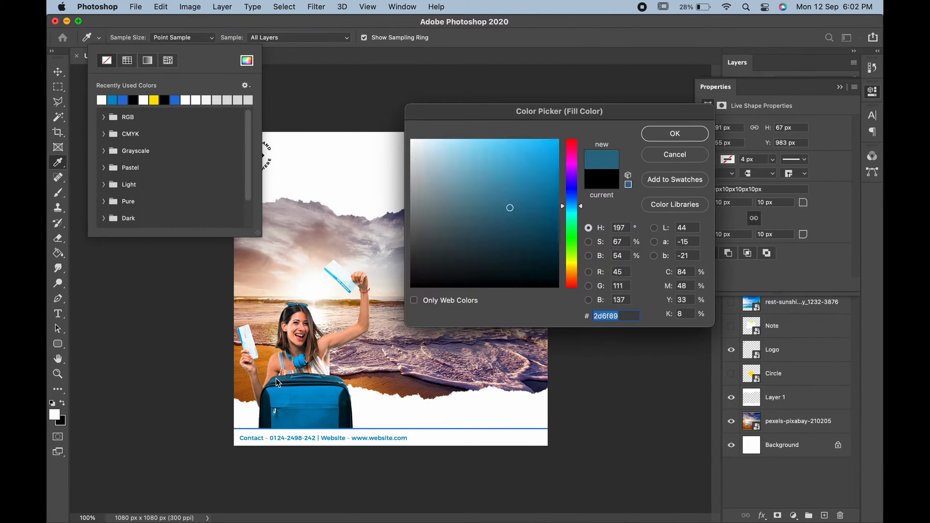
{"action": "left_click", "coordinate": [675, 133]}
Move the BOOK NOW! text onto the teal button and stack its layer above the box.
{"action": "left_click", "coordinate": [58, 72]}
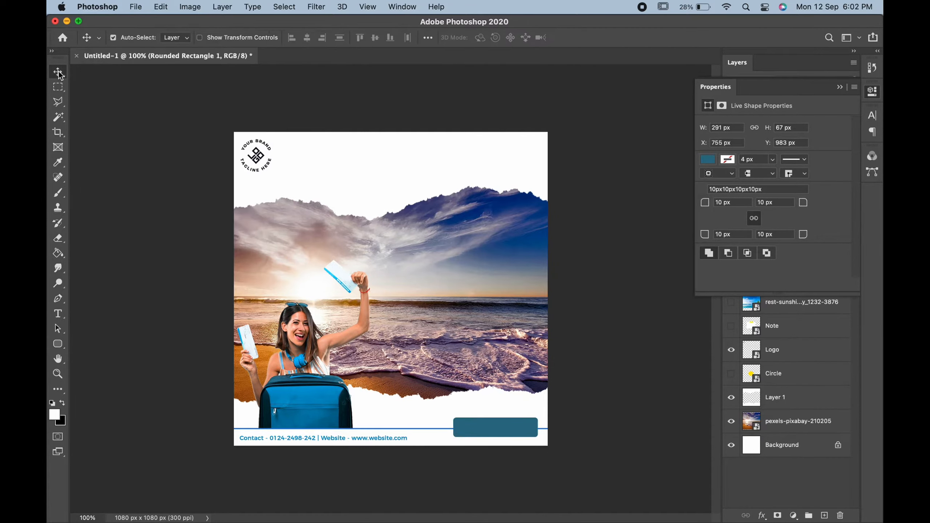
{"action": "left_click", "coordinate": [439, 415]}
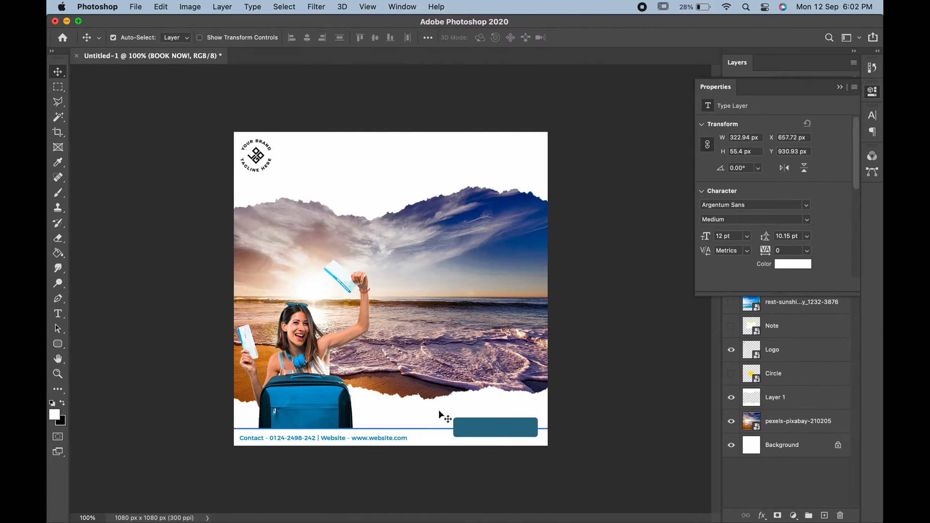
{"action": "left_click", "coordinate": [839, 87]}
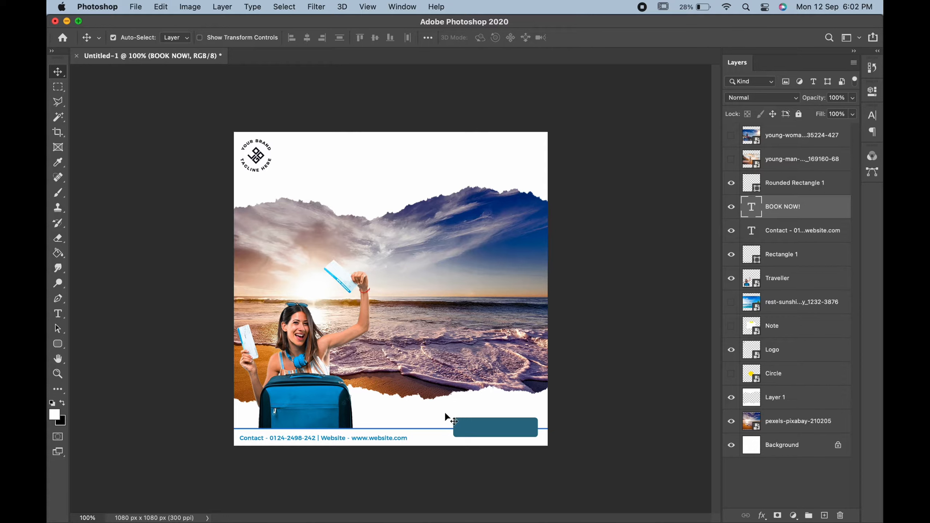
{"action": "key", "text": "super+t"}
{"action": "left_click_drag", "start_coordinate": [444, 407], "coordinate": [468, 427]}
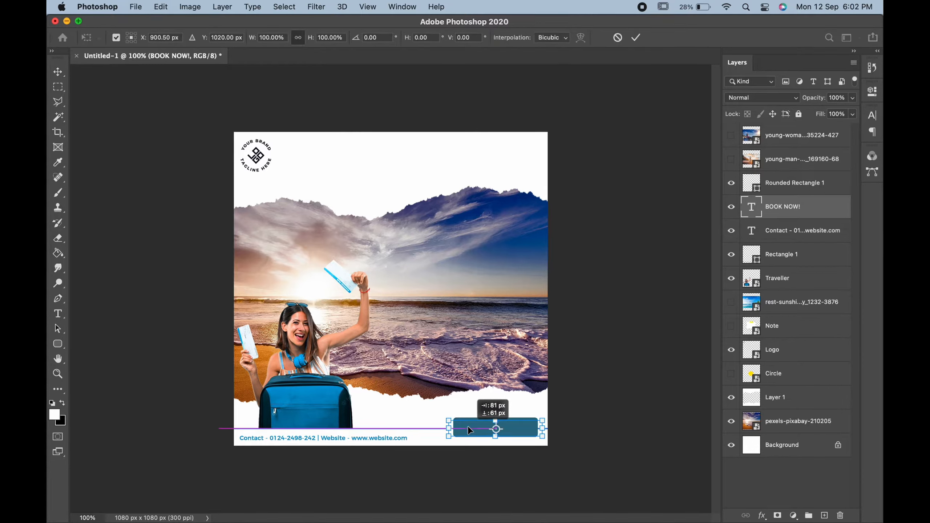
{"action": "key", "text": "Return"}
{"action": "left_click_drag", "start_coordinate": [817, 204], "coordinate": [816, 179]}
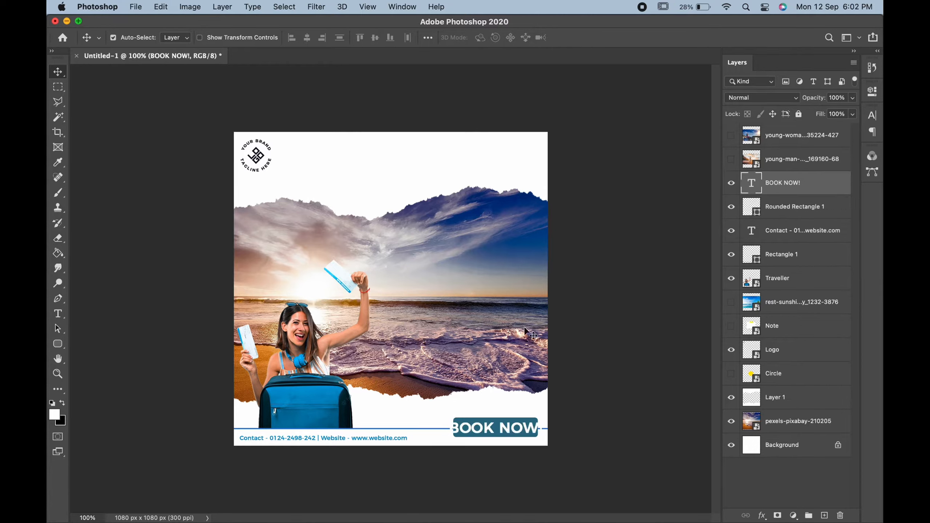
Shrink the BOOK NOW! text to fit the button and nudge it until centred.
{"action": "key", "text": "super+t"}
{"action": "left_click_drag", "start_coordinate": [542, 418], "coordinate": [522, 417]}
{"action": "key", "text": "Return"}
{"action": "key", "text": "Right"}
{"action": "key", "text": "Right"}
{"action": "key", "text": "Right"}
{"action": "key", "text": "Right"}
{"action": "key", "text": "Right"}
{"action": "key", "text": "Right"}
{"action": "key", "text": "Right"}
{"action": "key", "text": "Right"}
{"action": "key", "text": "Right"}
{"action": "key", "text": "Right"}
{"action": "key", "text": "Right"}
{"action": "key", "text": "Right"}
{"action": "key", "text": "Right"}
{"action": "key", "text": "Right"}
{"action": "key", "text": "Right"}
{"action": "key", "text": "Right"}
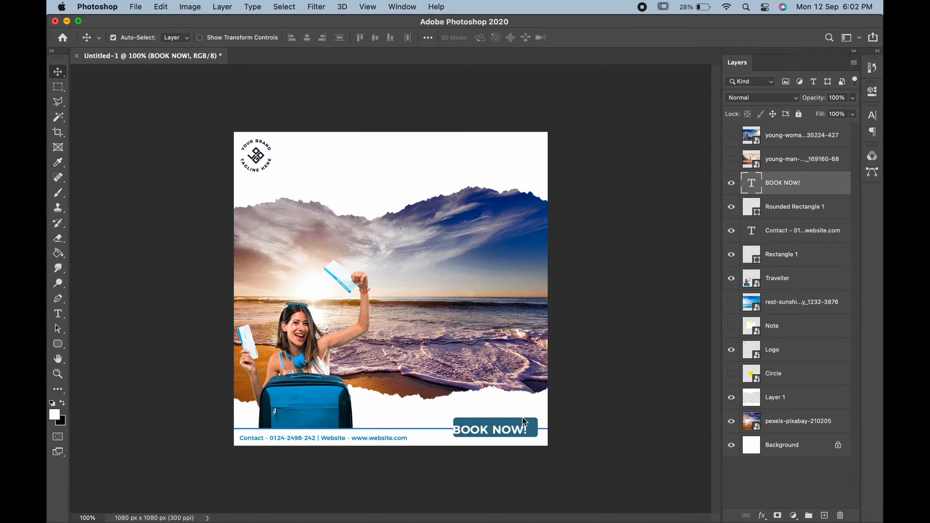
{"action": "key", "text": "Right"}
{"action": "key", "text": "Right"}
{"action": "key", "text": "Right"}
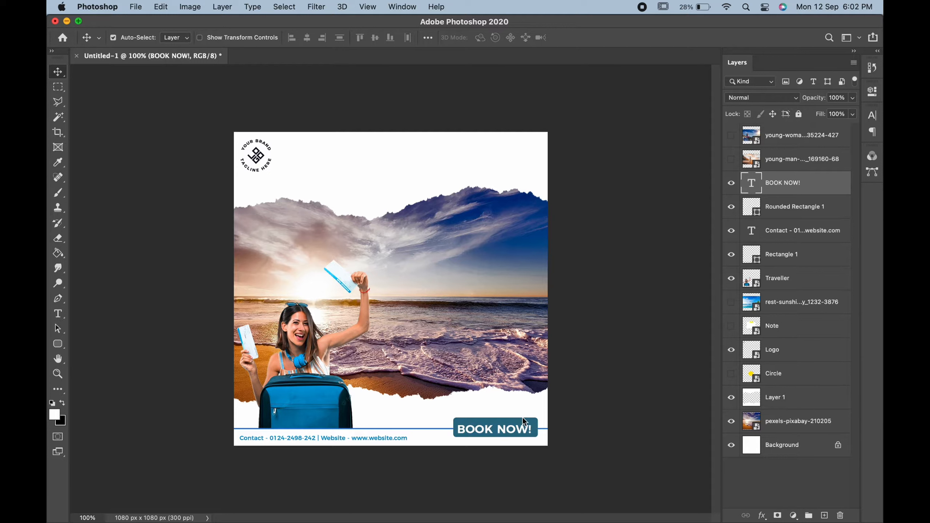
{"action": "key", "text": "Up"}
{"action": "key", "text": "Up"}
{"action": "key", "text": "Up"}
{"action": "key", "text": "Up"}
{"action": "key", "text": "Up"}
{"action": "key", "text": "Up"}
{"action": "key", "text": "Up"}
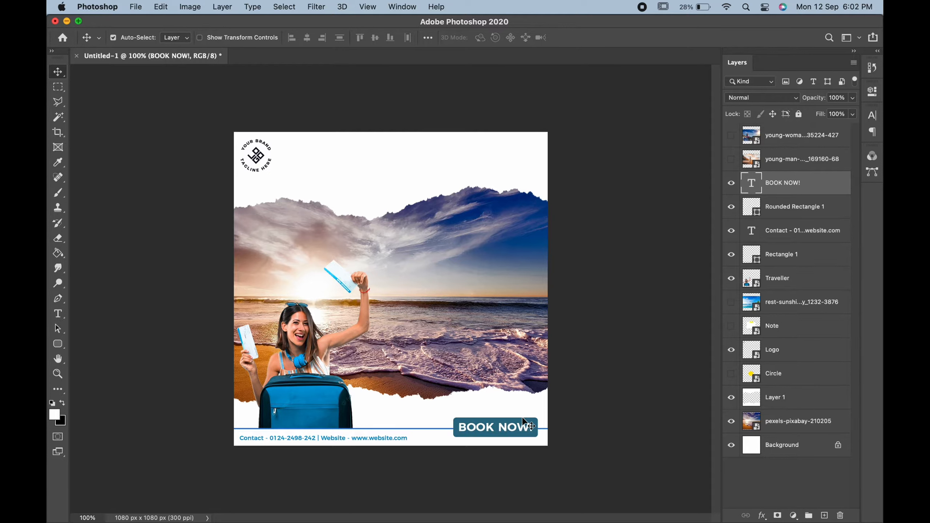
{"action": "key", "text": "Down"}
{"action": "key", "text": "Down"}
Select the Rectangle 1 bar under the contact line and check its outline colour options.
{"action": "left_click", "coordinate": [421, 432]}
{"action": "left_click", "coordinate": [57, 344]}
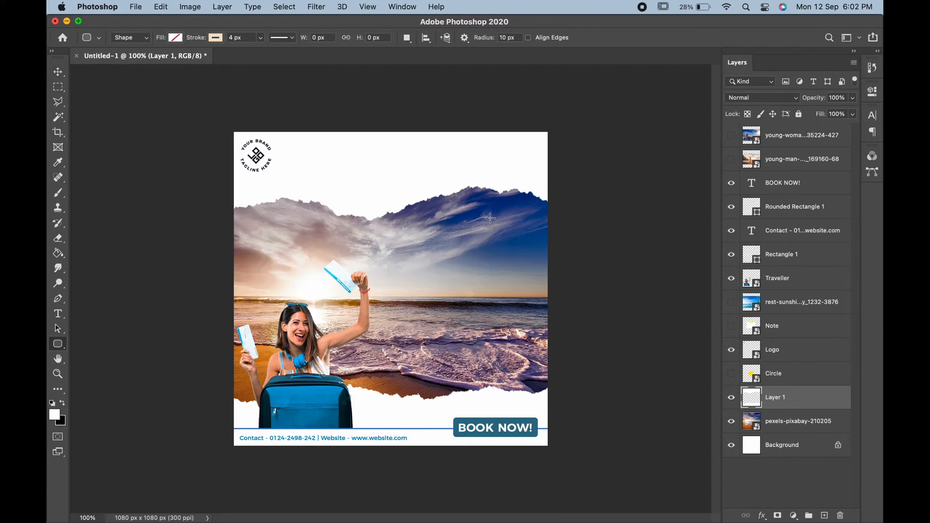
{"action": "left_click", "coordinate": [792, 252]}
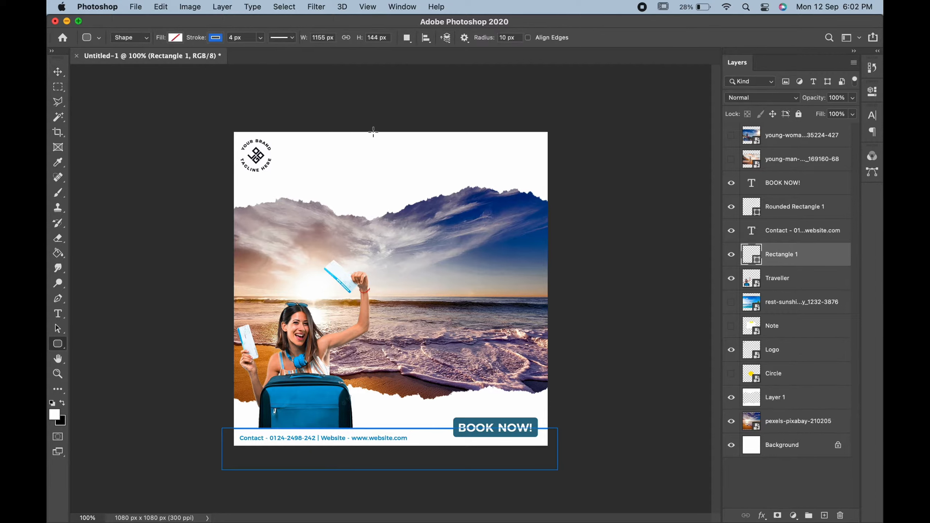
{"action": "left_click", "coordinate": [216, 38]}
{"action": "left_click", "coordinate": [57, 72]}
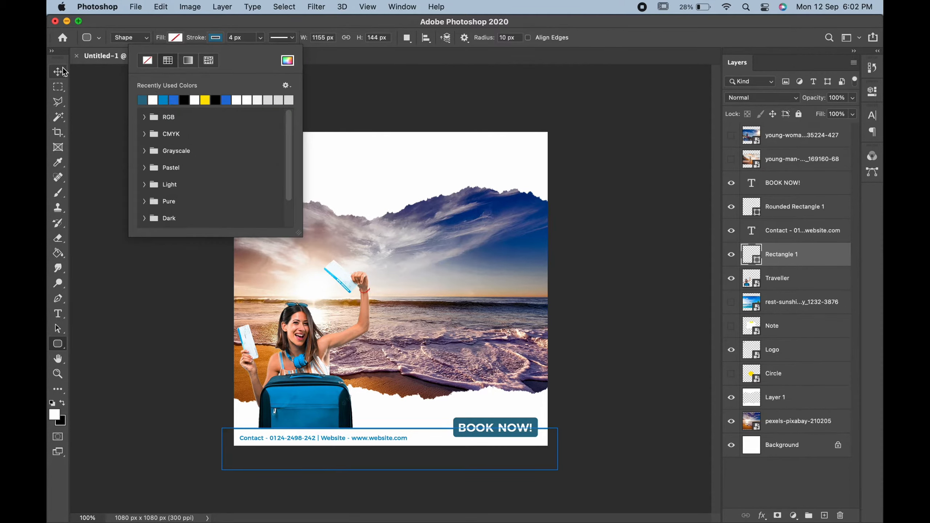
Set the contact and website line to 5 pt, keeping its blue colour.
{"action": "double_click", "coordinate": [292, 439]}
{"action": "left_click", "coordinate": [520, 38]}
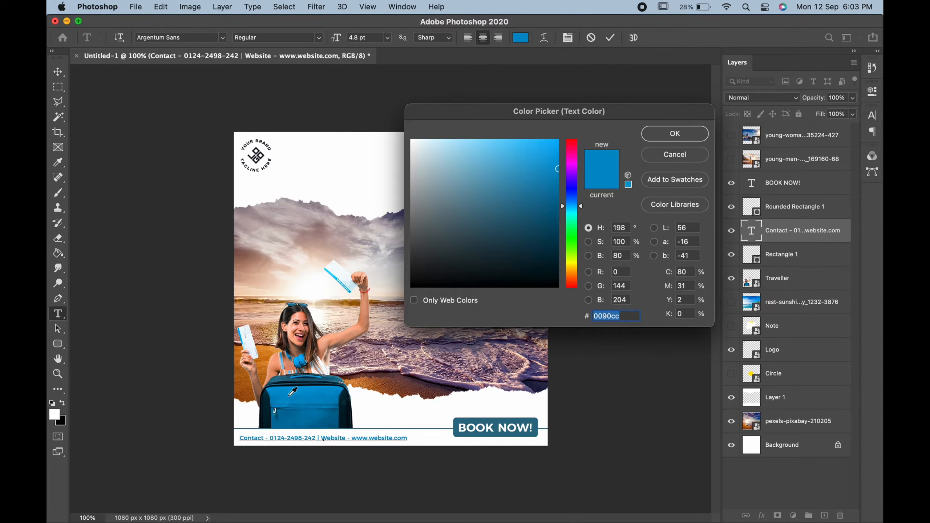
{"action": "left_click", "coordinate": [645, 136]}
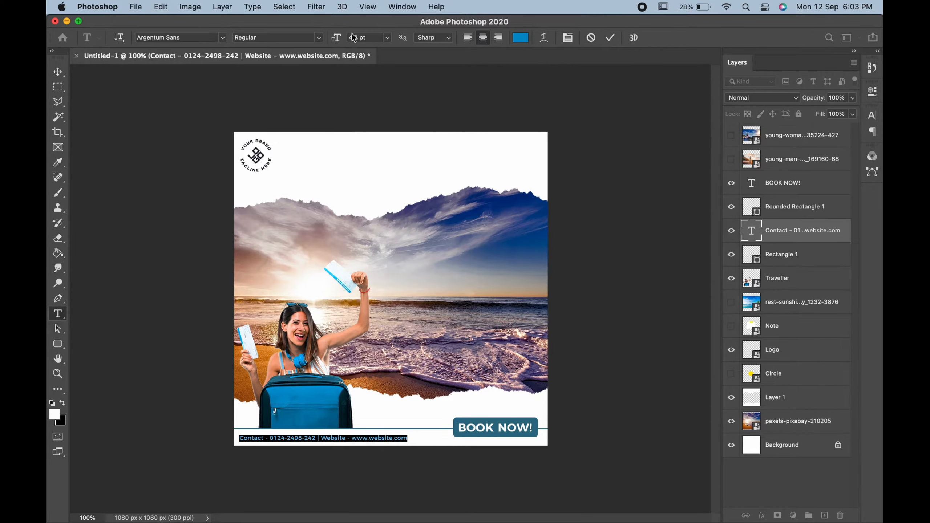
{"action": "key", "text": "Return"}
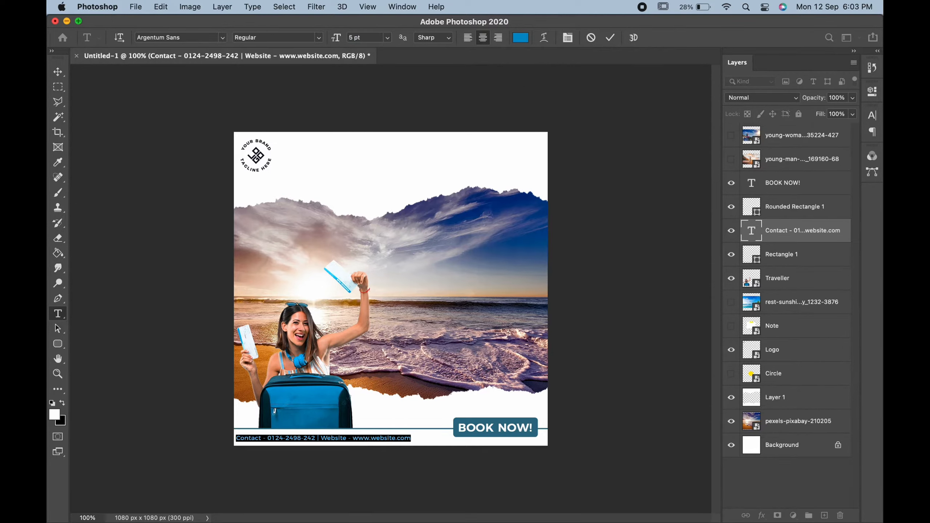
{"action": "left_click", "coordinate": [59, 73]}
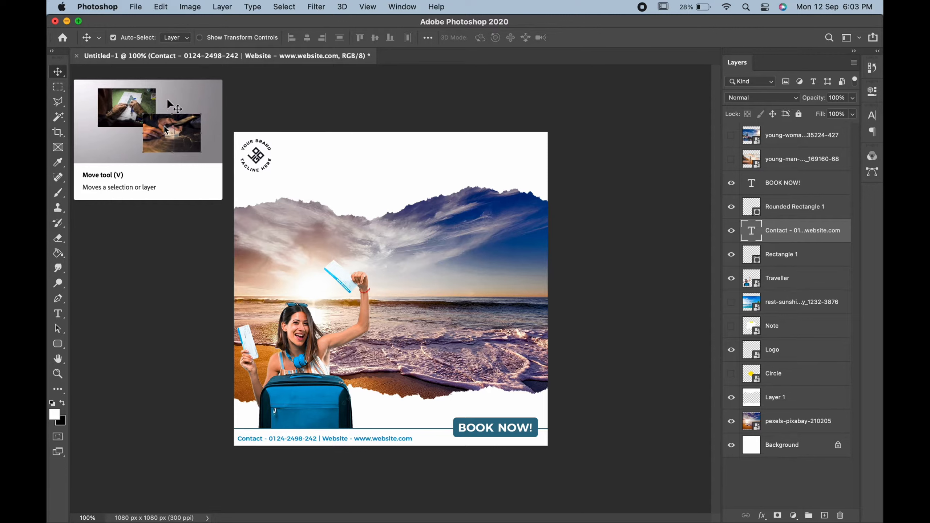
Reveal the yellow circle, shrink it and move it up into the sky.
{"action": "left_click", "coordinate": [731, 373]}
{"action": "left_click", "coordinate": [800, 373]}
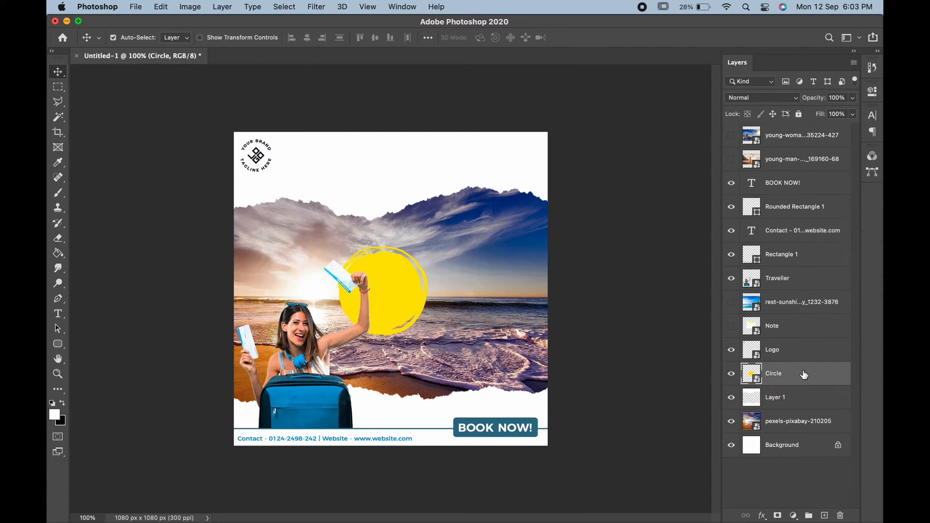
{"action": "key", "text": "super+t"}
{"action": "left_click_drag", "start_coordinate": [460, 216], "coordinate": [422, 238]}
{"action": "key", "text": "Return"}
Add a '50%Off' text layer above the circle, set in the Douglas - Wolves font.
{"action": "left_click", "coordinate": [57, 314]}
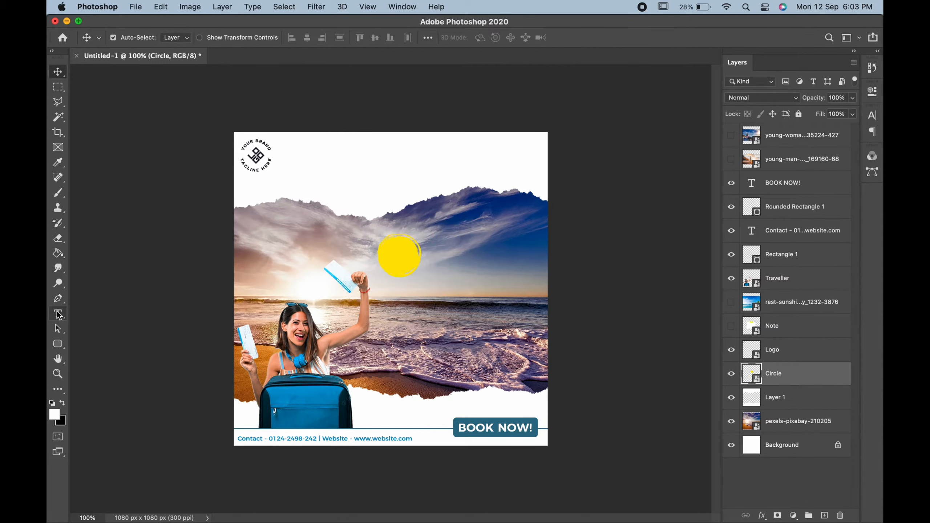
{"action": "left_click", "coordinate": [358, 207]}
{"action": "type", "text": "50"}
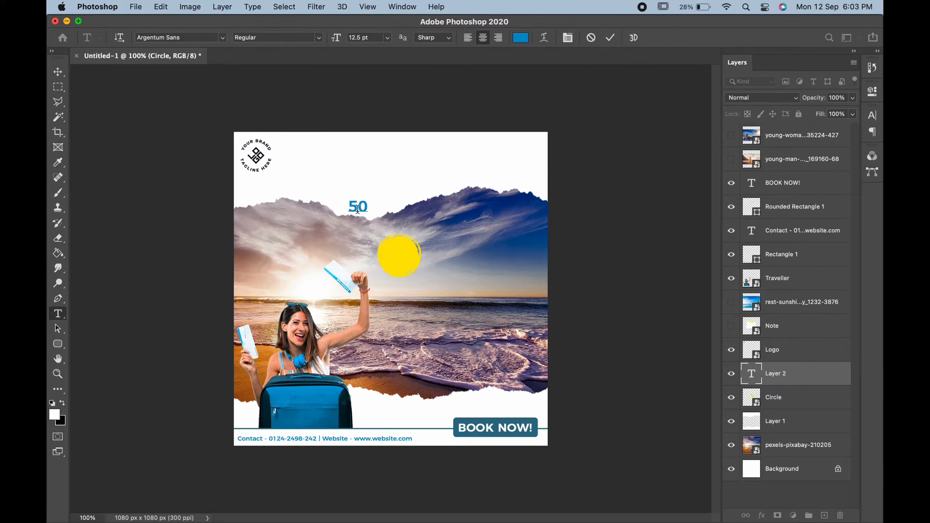
{"action": "type", "text": "%"}
{"action": "type", "text": "Off"}
{"action": "key", "text": "super+a"}
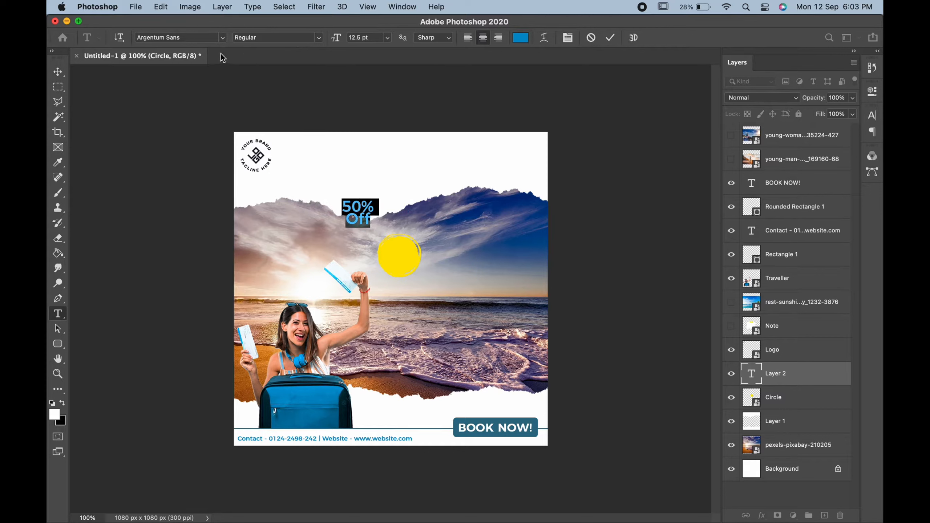
{"action": "left_click", "coordinate": [224, 38]}
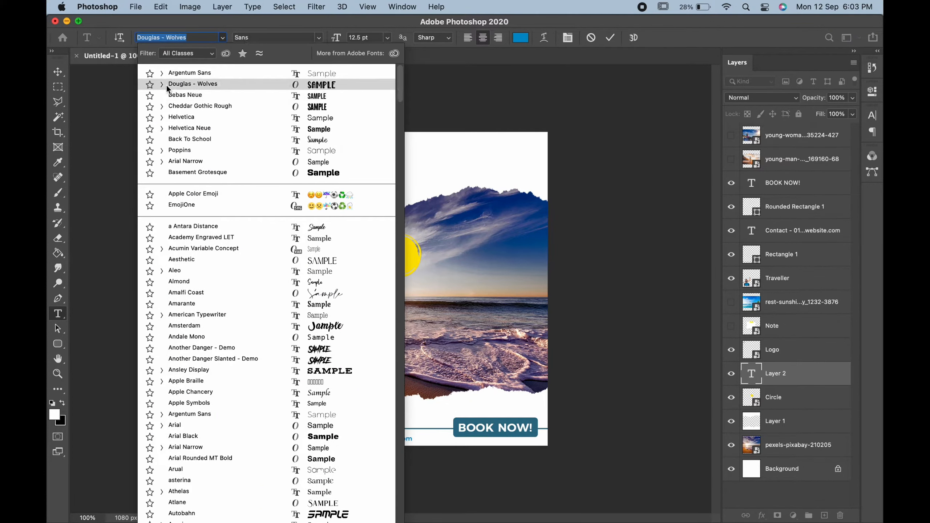
{"action": "left_click", "coordinate": [162, 106]}
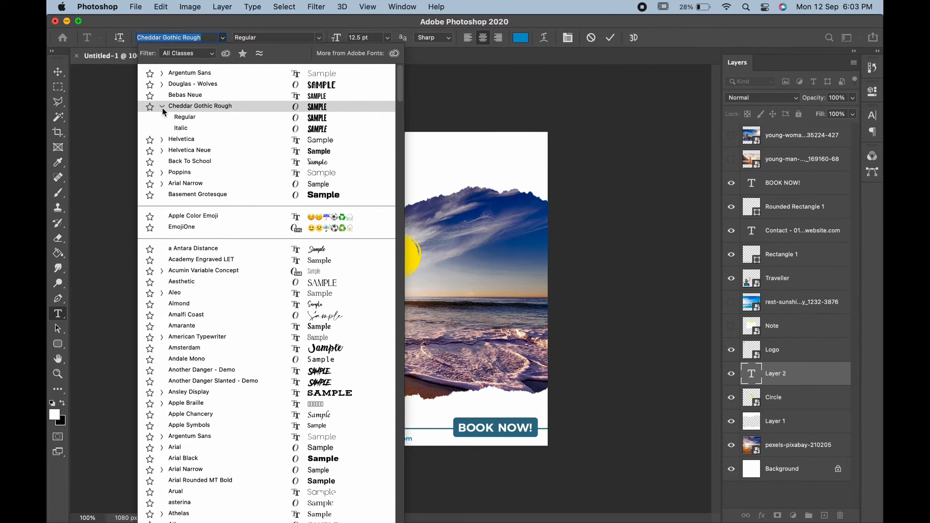
{"action": "left_click", "coordinate": [185, 117]}
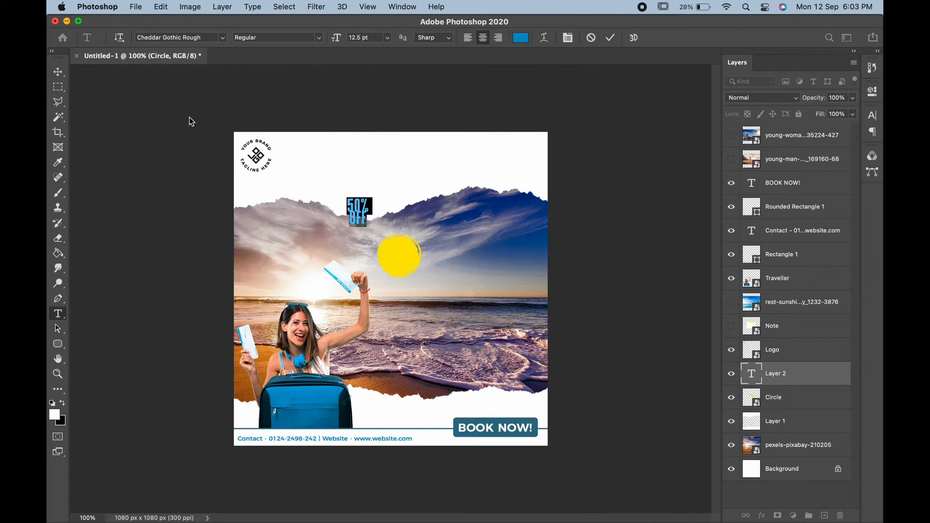
{"action": "left_click", "coordinate": [223, 37]}
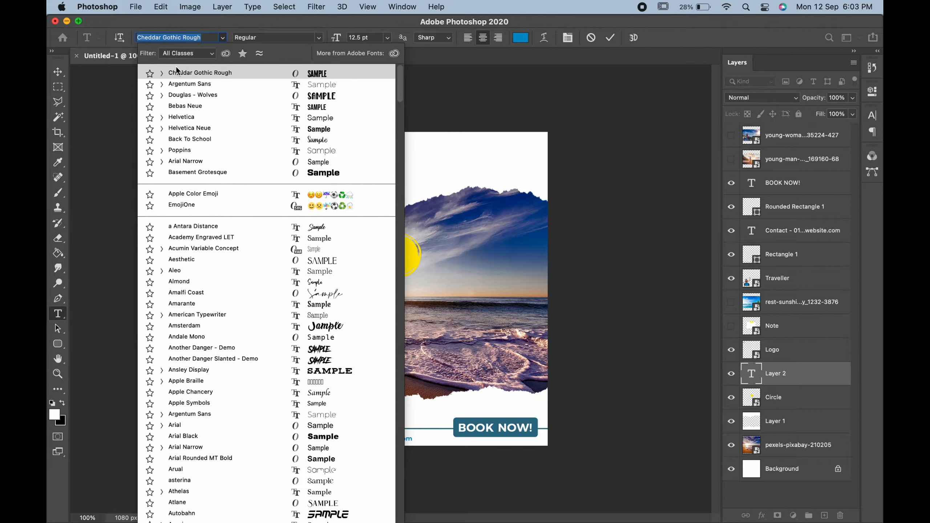
{"action": "left_click", "coordinate": [167, 95]}
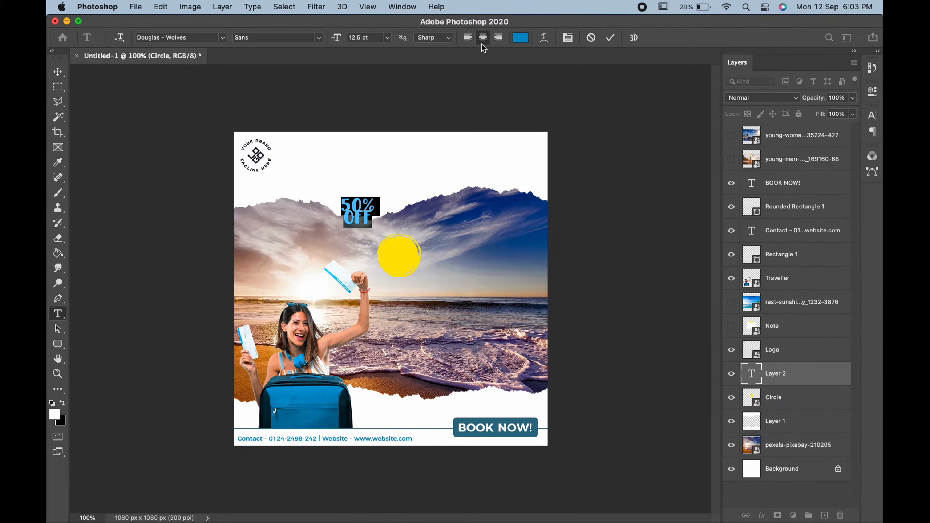
Colour the 50% OFF text black (000000).
{"action": "left_click", "coordinate": [519, 38]}
{"action": "type", "text": "000000"}
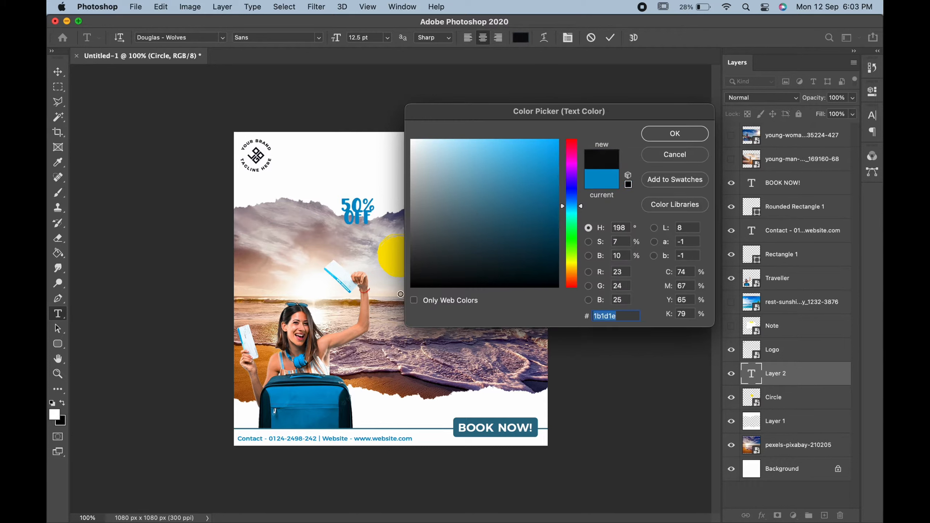
{"action": "left_click", "coordinate": [674, 133]}
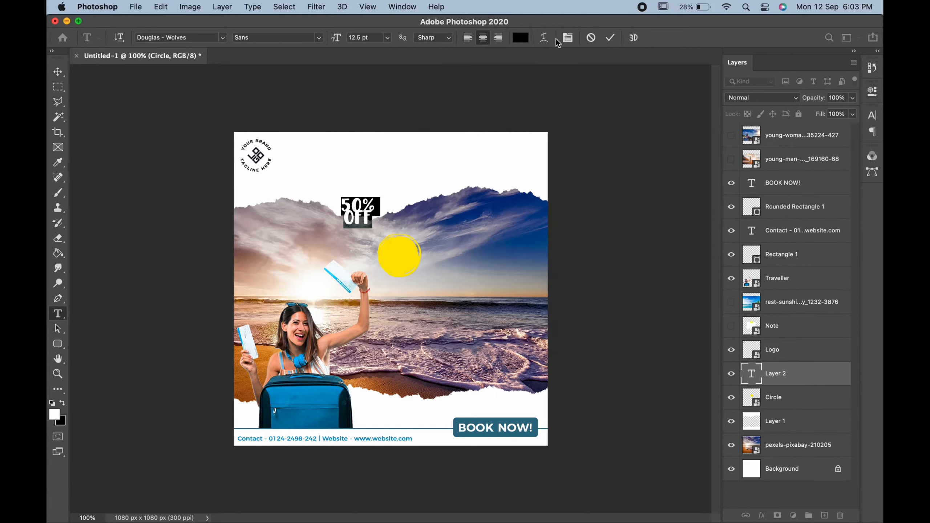
{"action": "left_click", "coordinate": [567, 38]}
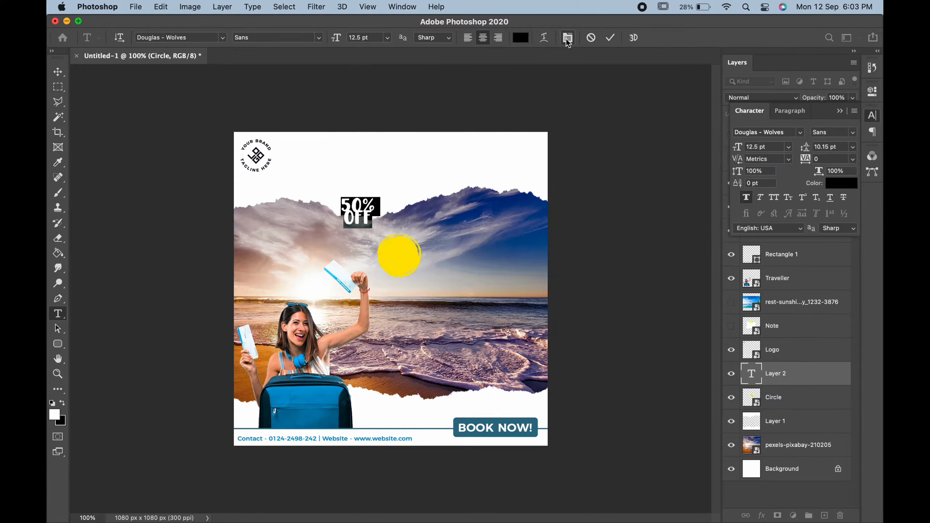
{"action": "left_click", "coordinate": [58, 71]}
Scale the 50% OFF text down and set its leading to 12 pt.
{"action": "key", "text": "ctrl+t"}
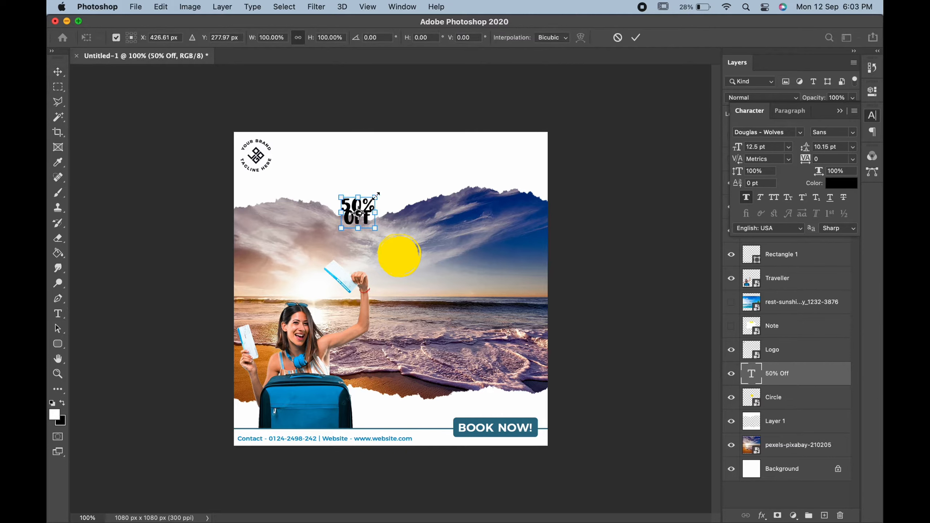
{"action": "left_click_drag", "start_coordinate": [376, 197], "coordinate": [369, 206]}
{"action": "key", "text": "Return"}
{"action": "double_click", "coordinate": [351, 206]}
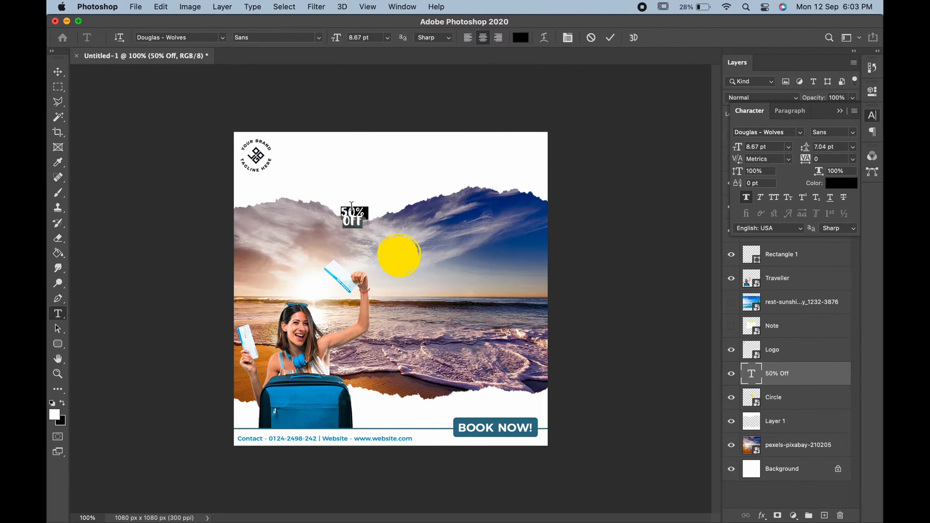
{"action": "left_click", "coordinate": [573, 37]}
{"action": "left_click", "coordinate": [568, 38]}
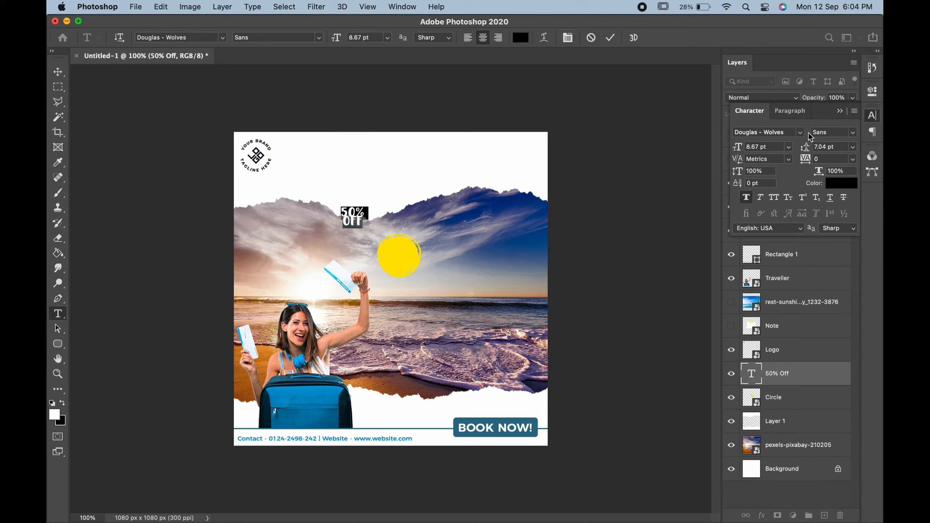
{"action": "left_click_drag", "start_coordinate": [805, 148], "coordinate": [807, 144]}
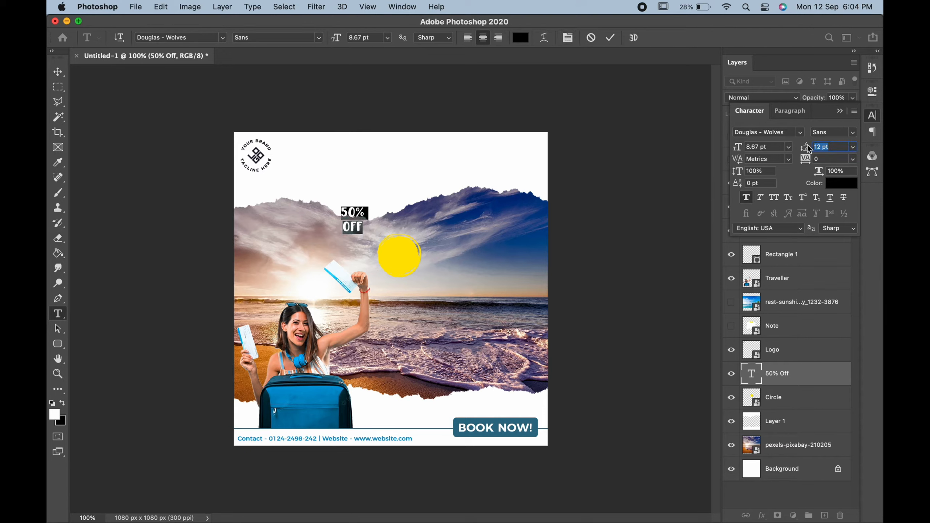
{"action": "left_click", "coordinate": [65, 72]}
Move the 50% OFF text onto the yellow circle, nudging it slightly down.
{"action": "left_click_drag", "start_coordinate": [359, 228], "coordinate": [406, 264]}
{"action": "key", "text": "Down"}
{"action": "key", "text": "Down"}
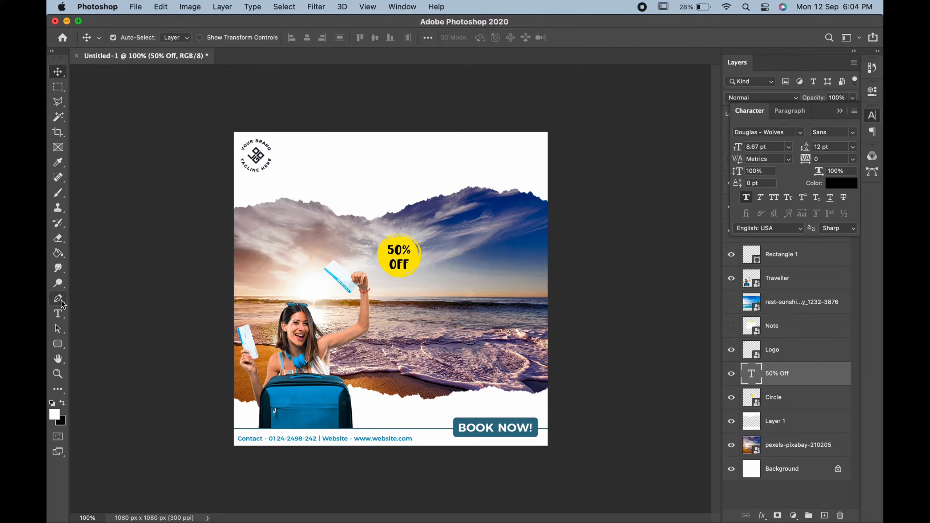
{"action": "left_click", "coordinate": [58, 314]}
Type 'FIND' near the top of the post, with 'YOUR HOLIDAYS' on a line below it.
{"action": "left_click", "coordinate": [354, 167]}
{"action": "type", "text": "FI"}
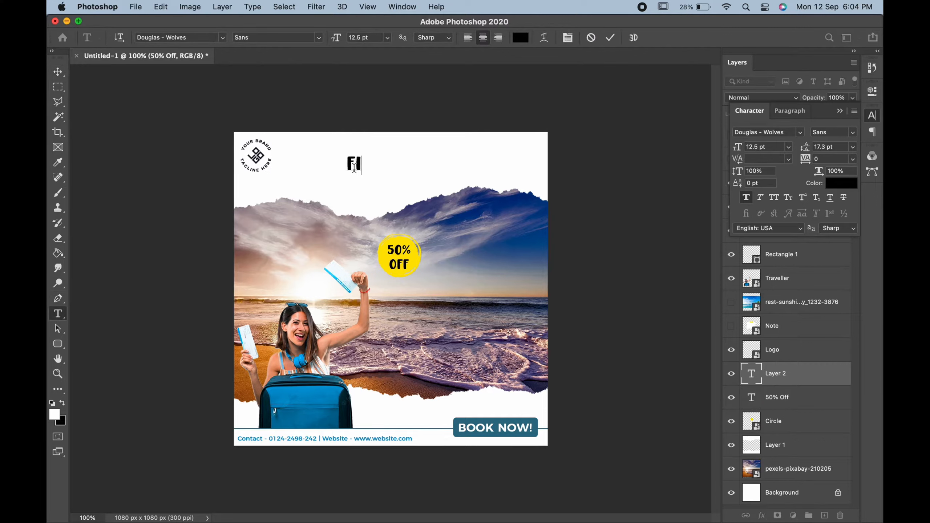
{"action": "type", "text": "ND"}
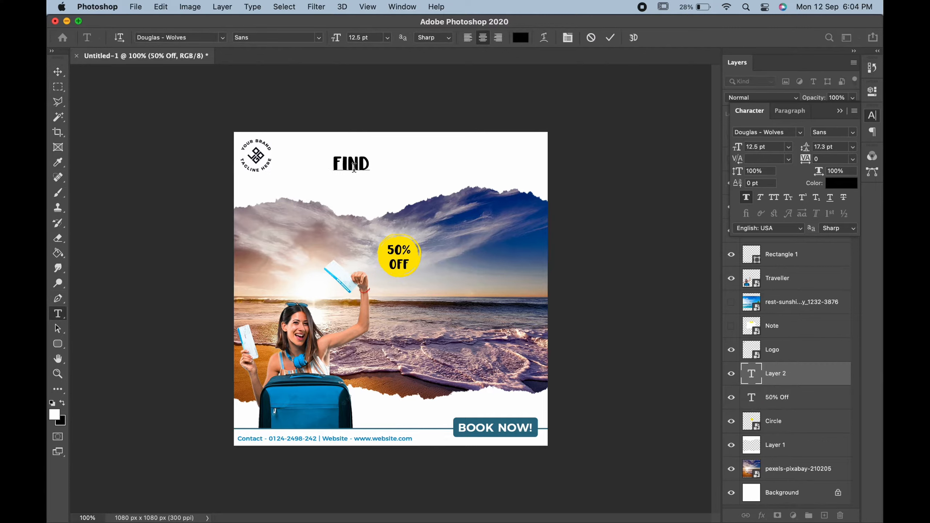
{"action": "key", "text": "BackSpace"}
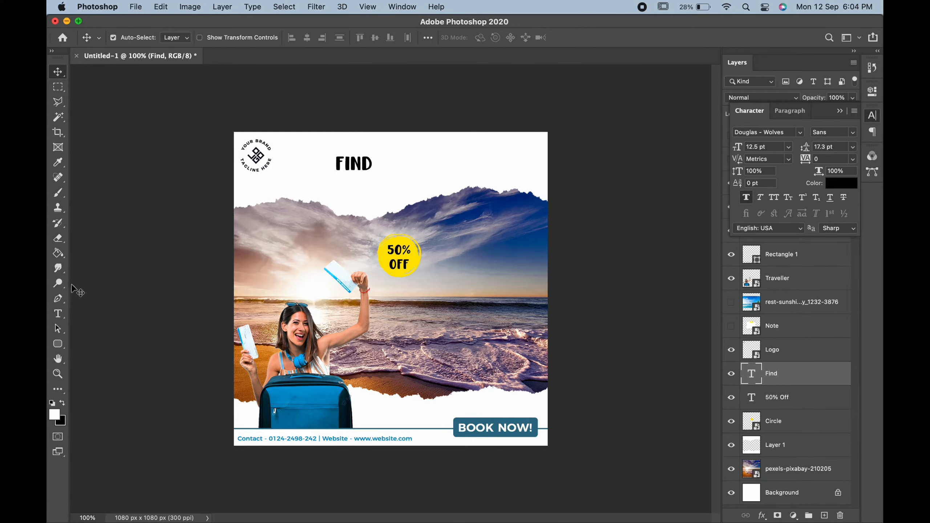
{"action": "left_click", "coordinate": [58, 313]}
{"action": "left_click", "coordinate": [353, 201]}
{"action": "type", "text": "YOU"}
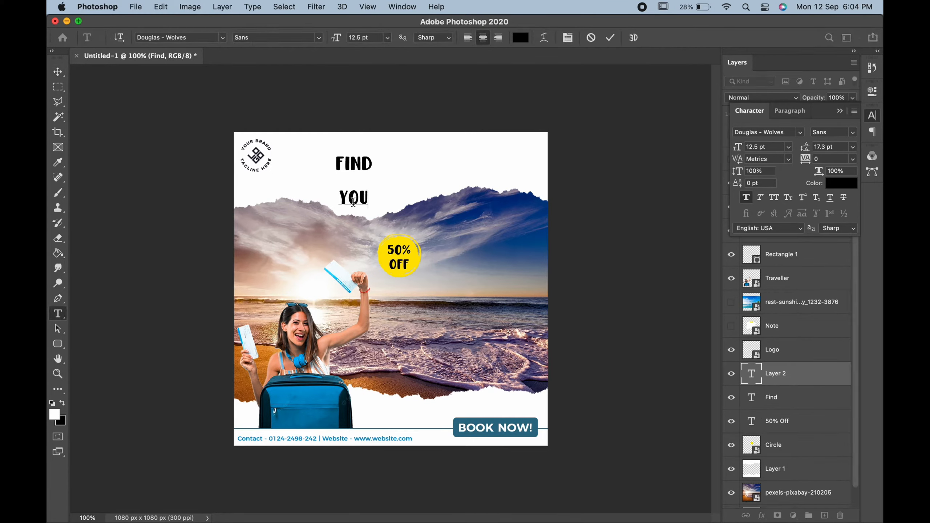
{"action": "type", "text": "R HOLIDAYS"}
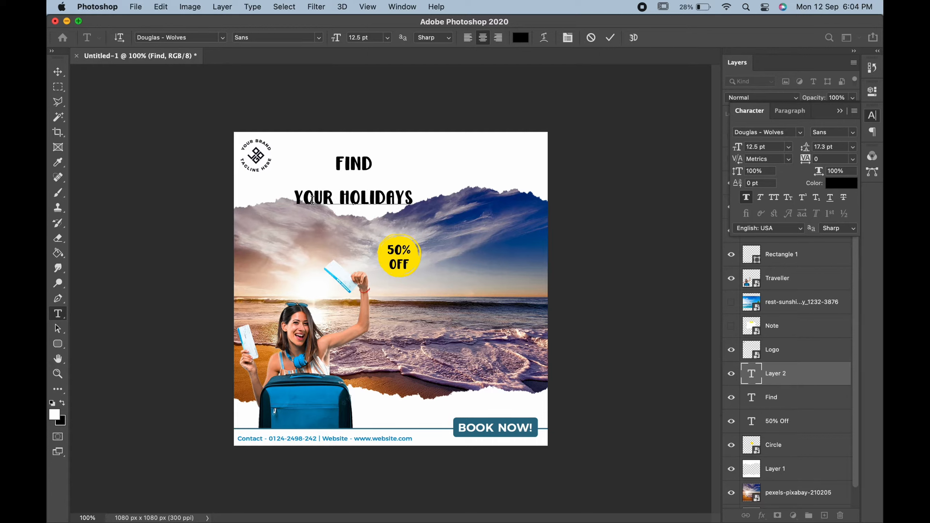
{"action": "left_click", "coordinate": [58, 73]}
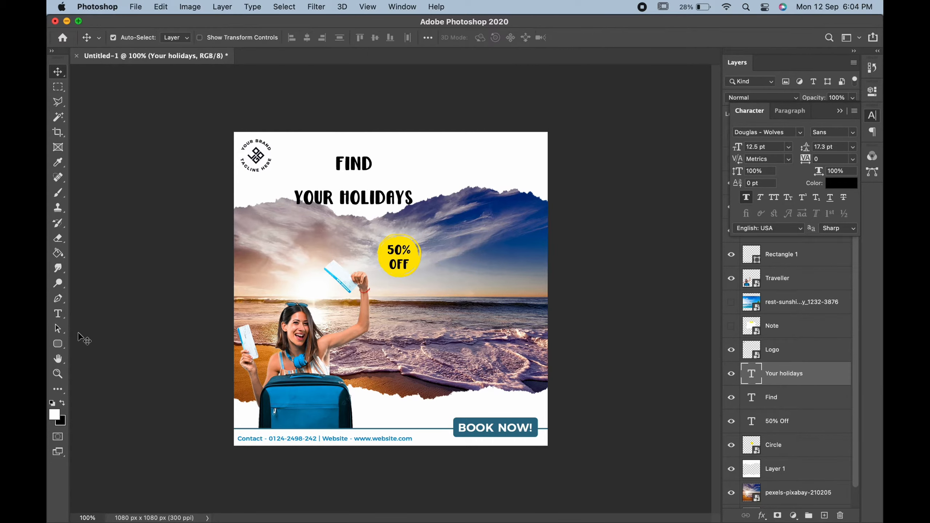
{"action": "left_click", "coordinate": [54, 347]}
{"action": "left_click", "coordinate": [87, 347]}
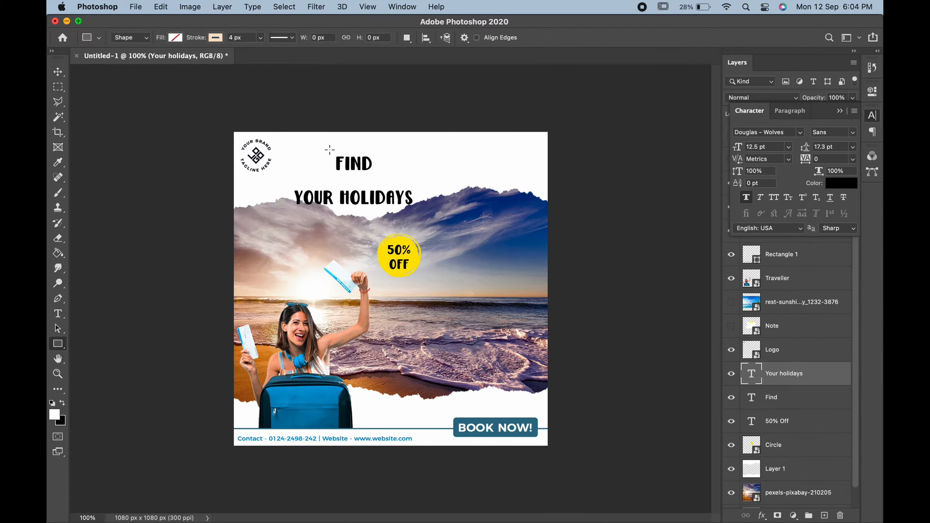
Draw an outline-free rectangle filled with the circle's yellow behind the word FIND.
{"action": "mouse_move", "coordinate": [329, 149]}
{"action": "left_mouse_down"}
{"action": "mouse_move", "coordinate": [482, 160]}
{"action": "mouse_move", "coordinate": [479, 183]}
{"action": "mouse_move", "coordinate": [382, 176]}
{"action": "left_mouse_up"}
{"action": "left_click", "coordinate": [220, 39]}
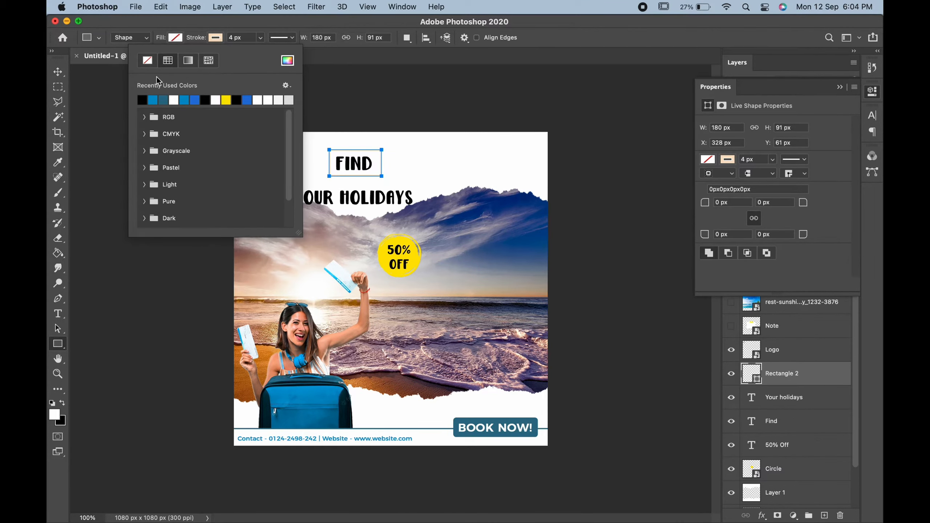
{"action": "left_click", "coordinate": [147, 60]}
{"action": "left_click", "coordinate": [175, 37]}
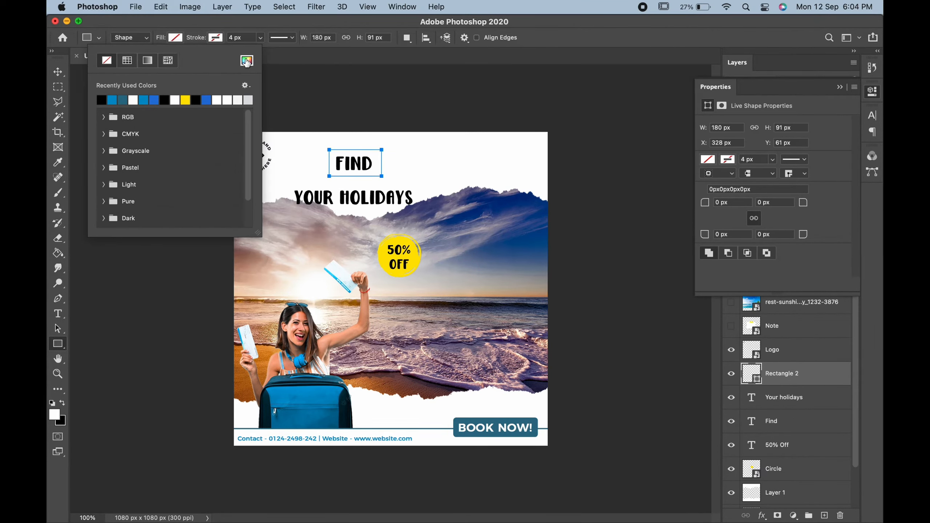
{"action": "left_click", "coordinate": [246, 61]}
{"action": "left_click", "coordinate": [383, 259]}
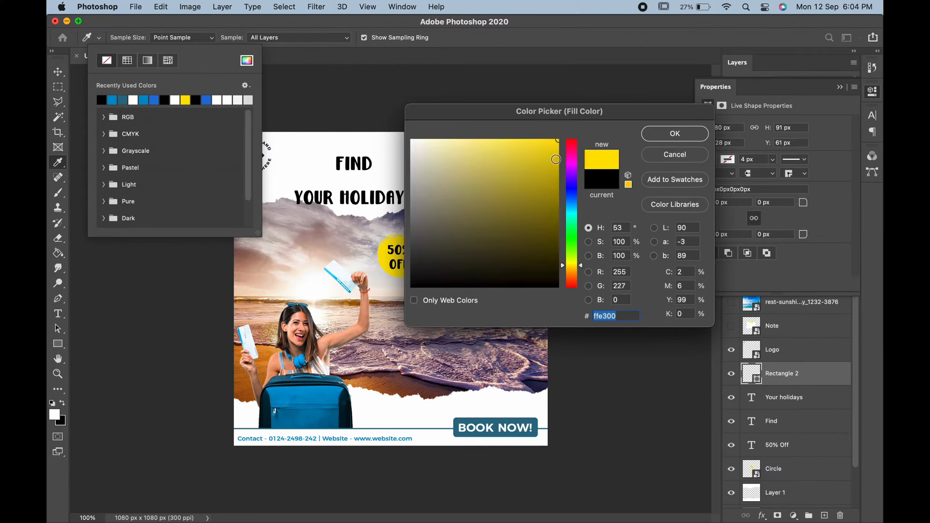
{"action": "left_click", "coordinate": [660, 135]}
{"action": "left_click", "coordinate": [60, 73]}
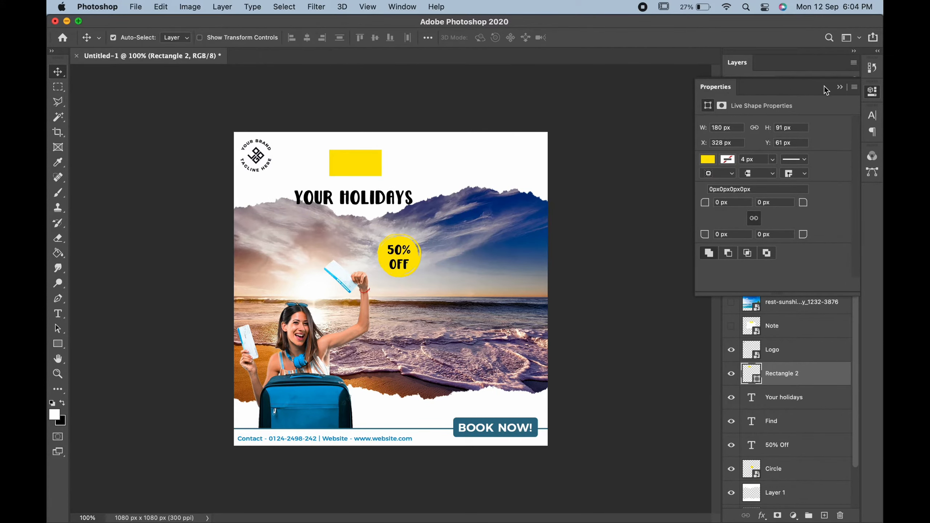
{"action": "left_click", "coordinate": [840, 88]}
{"action": "left_click_drag", "start_coordinate": [797, 379], "coordinate": [794, 436]}
Tilt the yellow box and the FIND text slightly.
{"action": "key", "text": "super+t"}
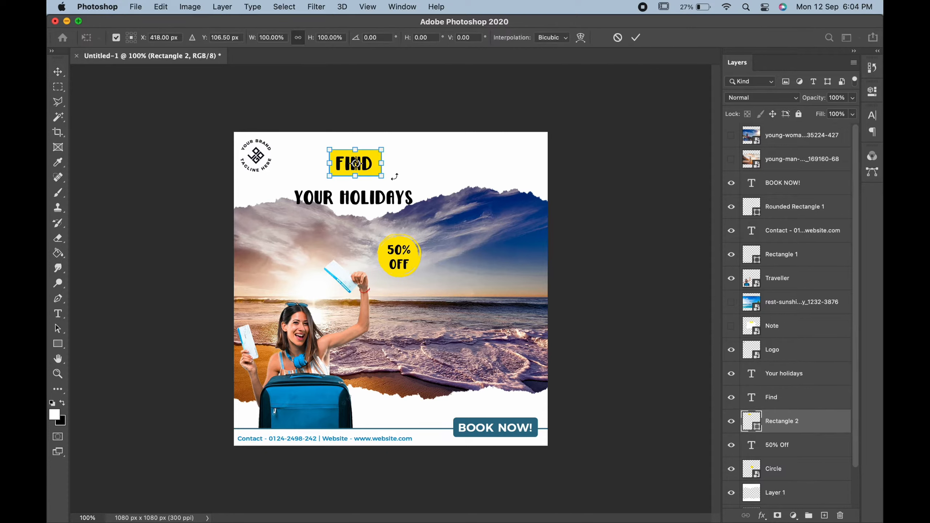
{"action": "left_click_drag", "start_coordinate": [394, 177], "coordinate": [391, 145]}
{"action": "key", "text": "Return"}
{"action": "key", "text": "ctrl+t"}
{"action": "key", "text": "Return"}
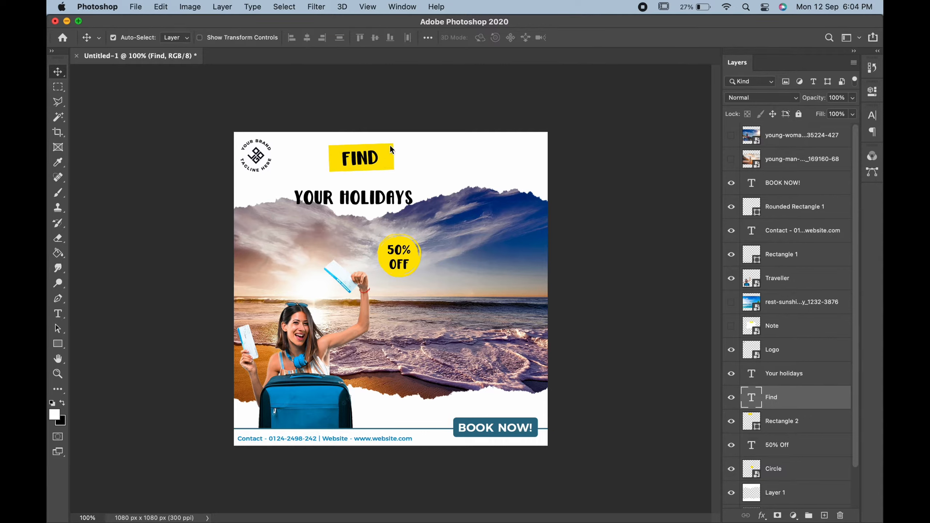
Duplicate the yellow box, tilt the copy clockwise behind YOUR HOLIDAYS, and tilt that text.
{"action": "left_click", "coordinate": [389, 159]}
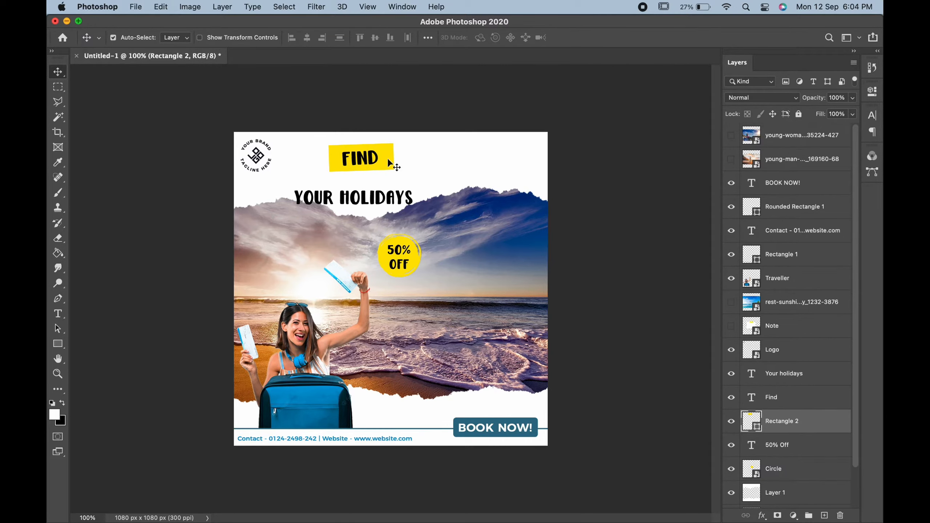
{"action": "right_click", "coordinate": [821, 429]}
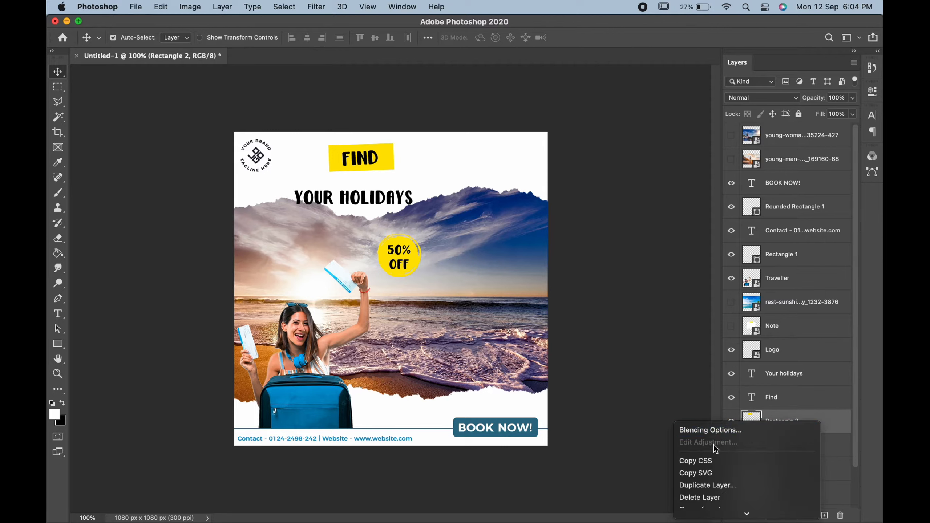
{"action": "left_click", "coordinate": [707, 485]}
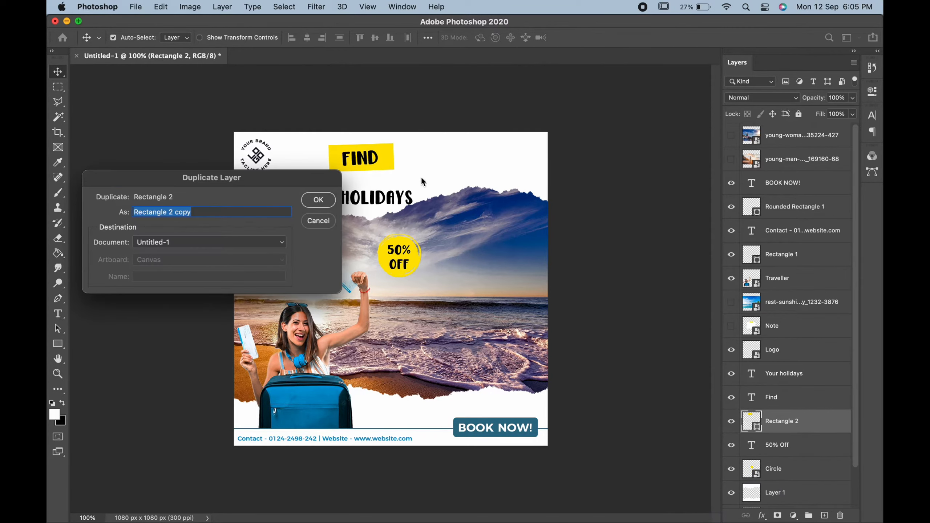
{"action": "left_click", "coordinate": [318, 200]}
{"action": "key", "text": "super+t"}
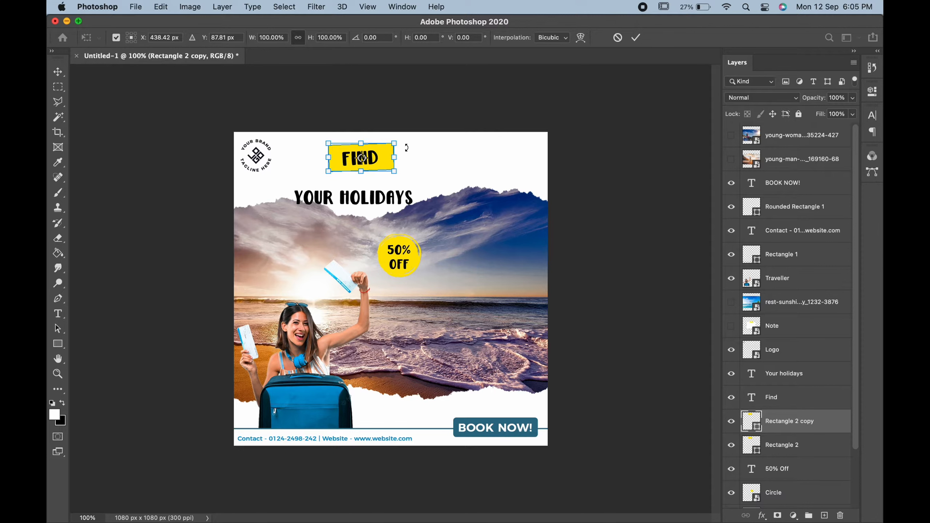
{"action": "left_click_drag", "start_coordinate": [406, 147], "coordinate": [455, 176]}
{"action": "key", "text": "Return"}
{"action": "key", "text": "super+t"}
{"action": "key", "text": "Return"}
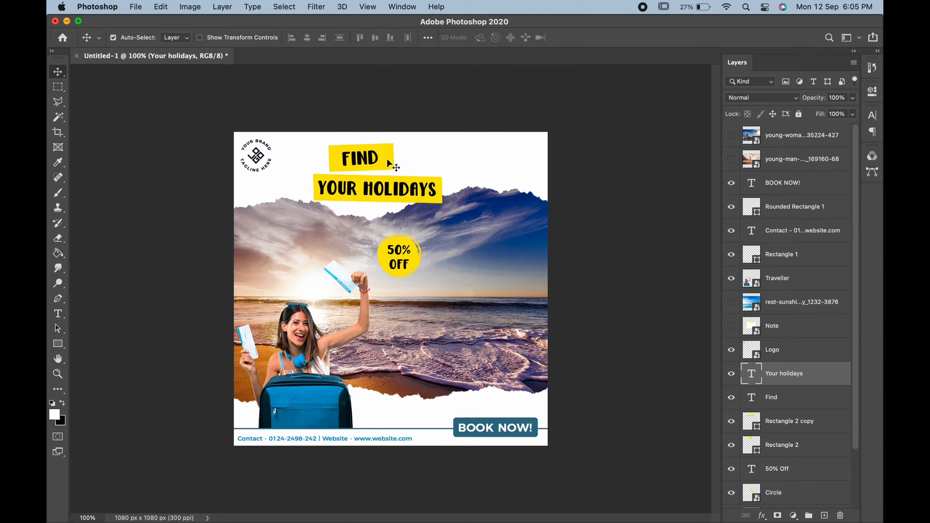
Shift the whole headline with its yellow boxes slightly to the right.
{"action": "left_click", "coordinate": [387, 160], "text": "shift"}
{"action": "left_click", "coordinate": [372, 162], "text": "shift"}
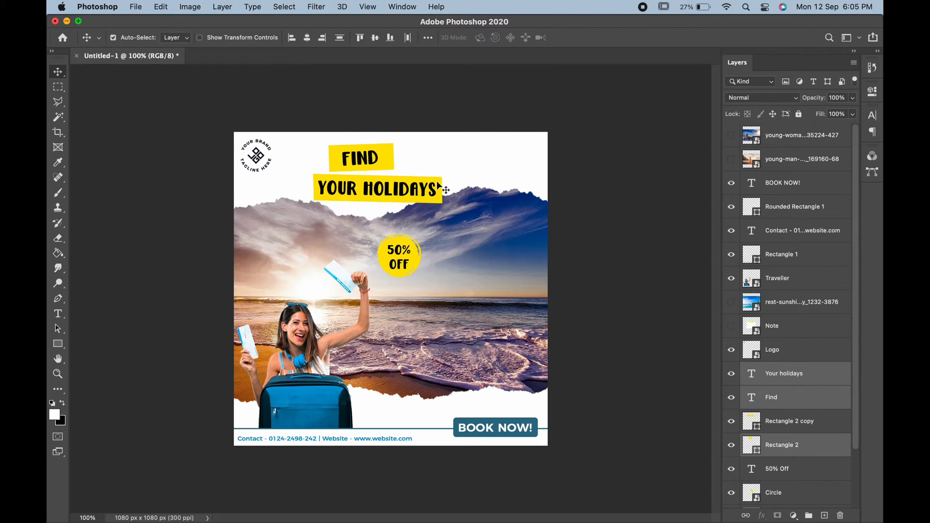
{"action": "key", "text": "super+t"}
{"action": "left_click_drag", "start_coordinate": [421, 183], "coordinate": [441, 185]}
{"action": "key", "text": "Return"}
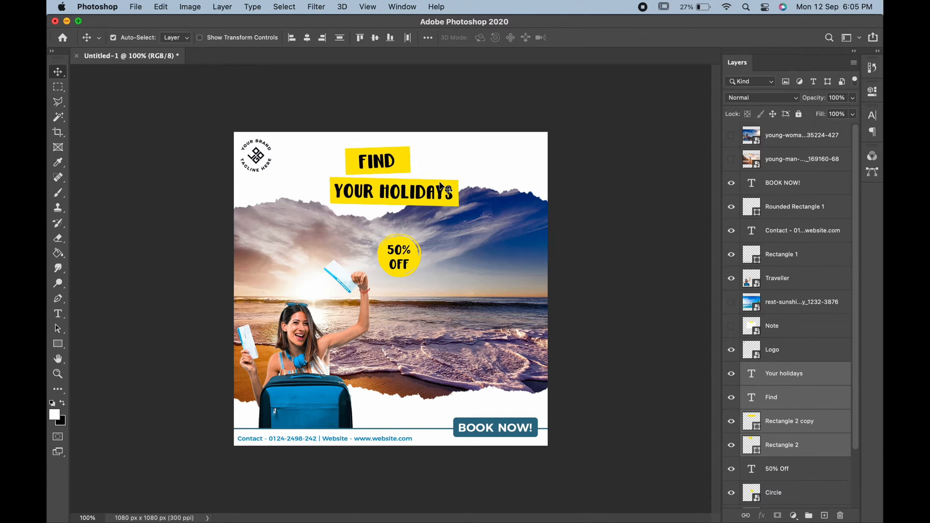
Draw a white-filled, white-outlined rectangle in the sky right of centre.
{"action": "left_click", "coordinate": [55, 345]}
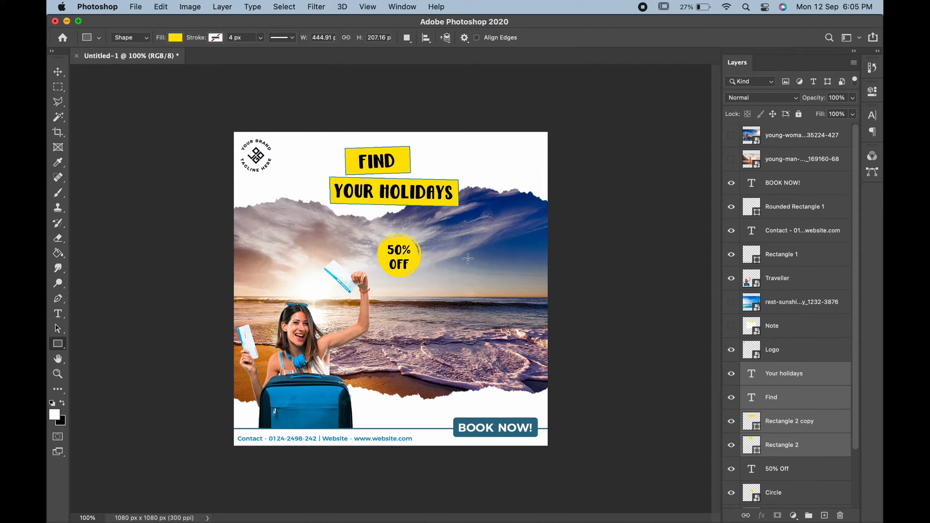
{"action": "left_click", "coordinate": [803, 183]}
{"action": "left_click_drag", "start_coordinate": [440, 216], "coordinate": [538, 286]}
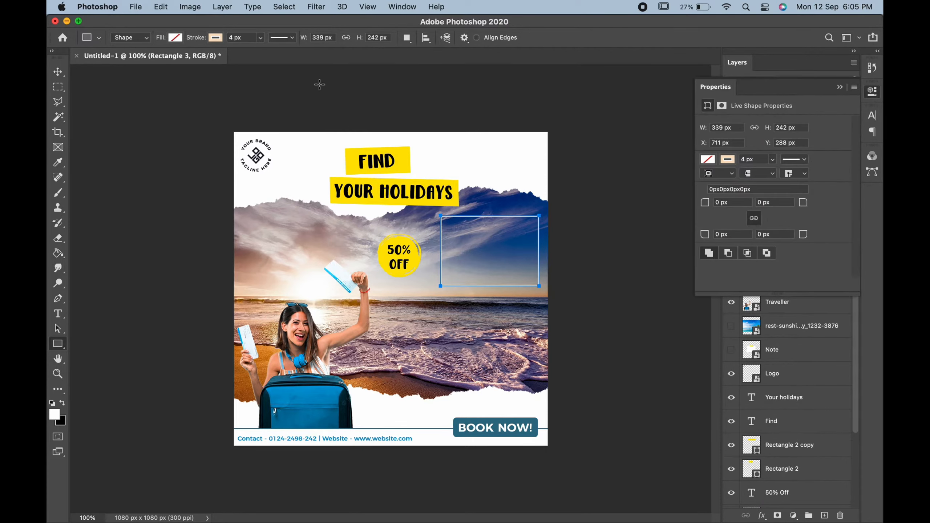
{"action": "left_click", "coordinate": [216, 38]}
{"action": "left_click", "coordinate": [227, 100]}
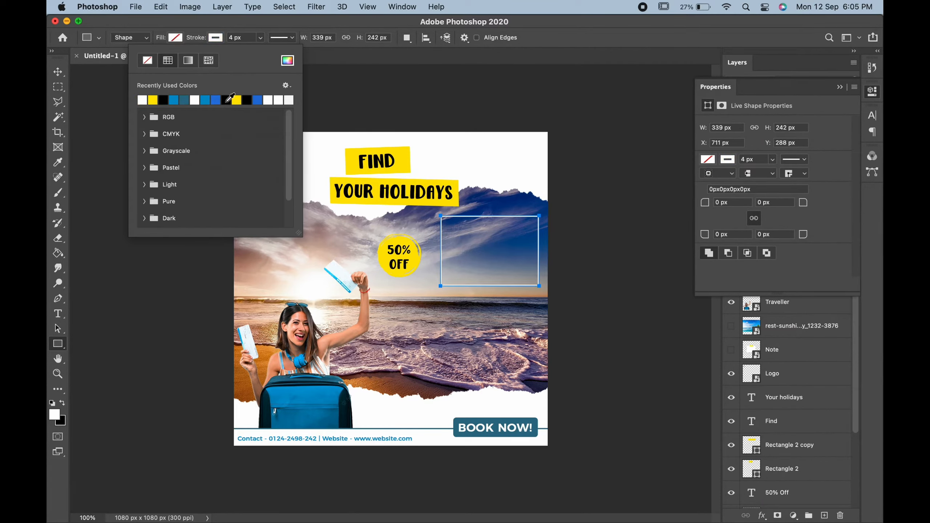
{"action": "left_click", "coordinate": [101, 96]}
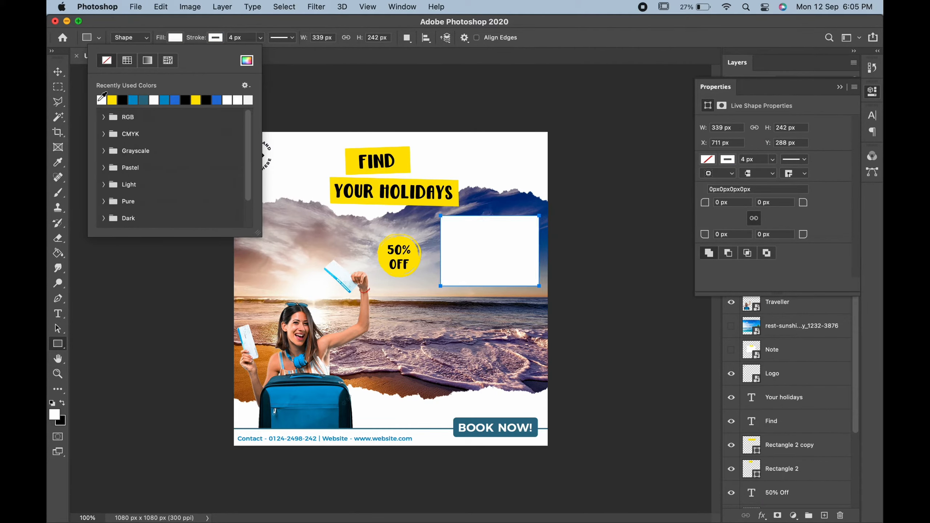
{"action": "left_click", "coordinate": [233, 37]}
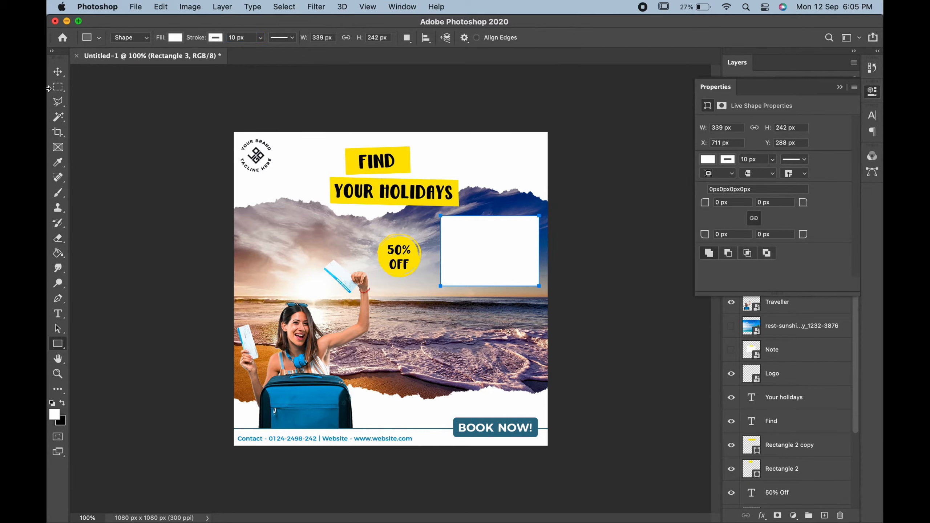
{"action": "left_click", "coordinate": [59, 73]}
{"action": "left_click_drag", "start_coordinate": [503, 226], "coordinate": [542, 213]}
Tilt the white frame slightly counter-clockwise.
{"action": "key", "text": "super+t"}
{"action": "key", "text": "Return"}
{"action": "key", "text": "super+t"}
{"action": "key", "text": "Return"}
Duplicate the Rectangle 3 frame and move the copy down below the first.
{"action": "left_click", "coordinate": [835, 88]}
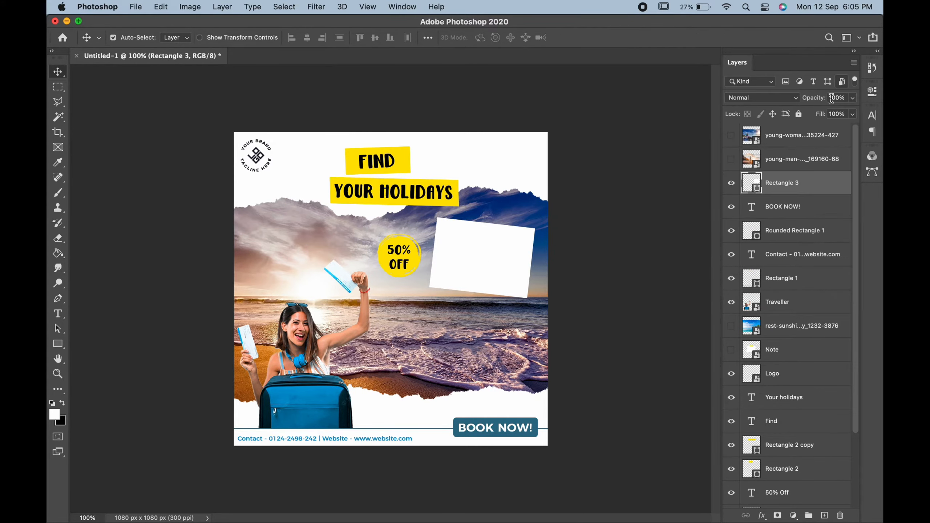
{"action": "right_click", "coordinate": [795, 190]}
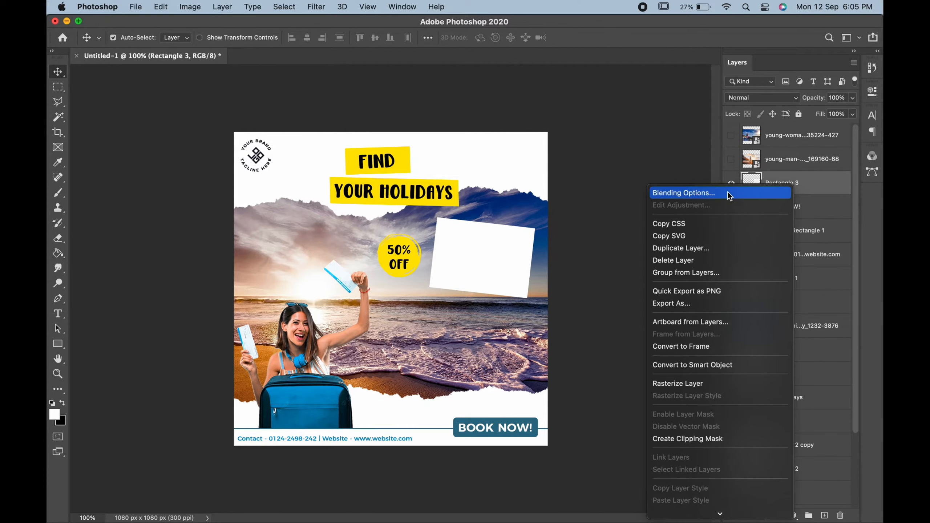
{"action": "left_click", "coordinate": [694, 250]}
{"action": "left_click", "coordinate": [318, 201]}
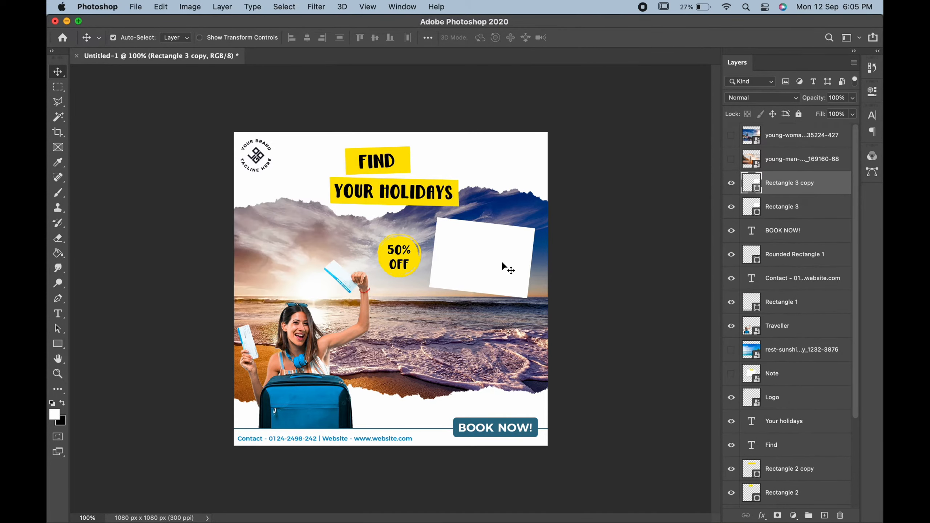
{"action": "key", "text": "super+t"}
{"action": "left_click_drag", "start_coordinate": [502, 260], "coordinate": [495, 336]}
{"action": "key", "text": "Return"}
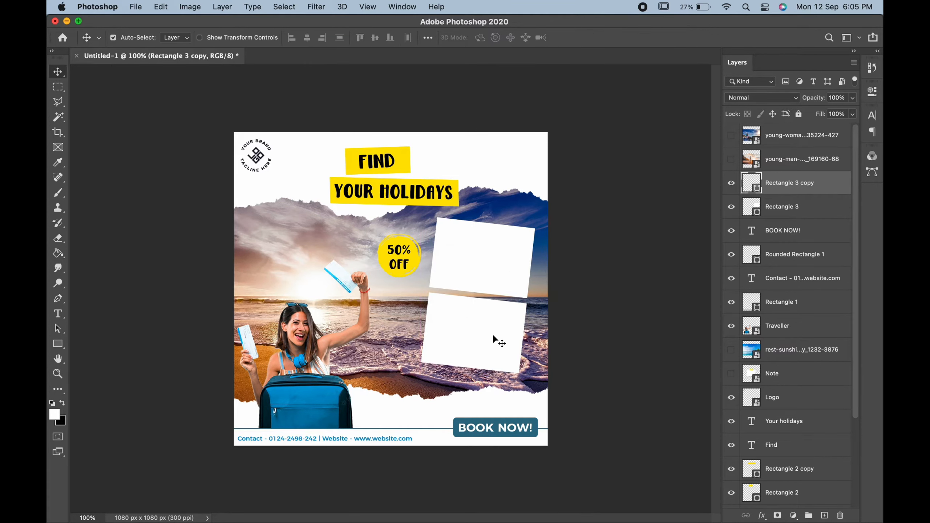
Show both photo layers and clip the man-on-the-beach photo into the frame beneath it.
{"action": "left_click", "coordinate": [732, 160]}
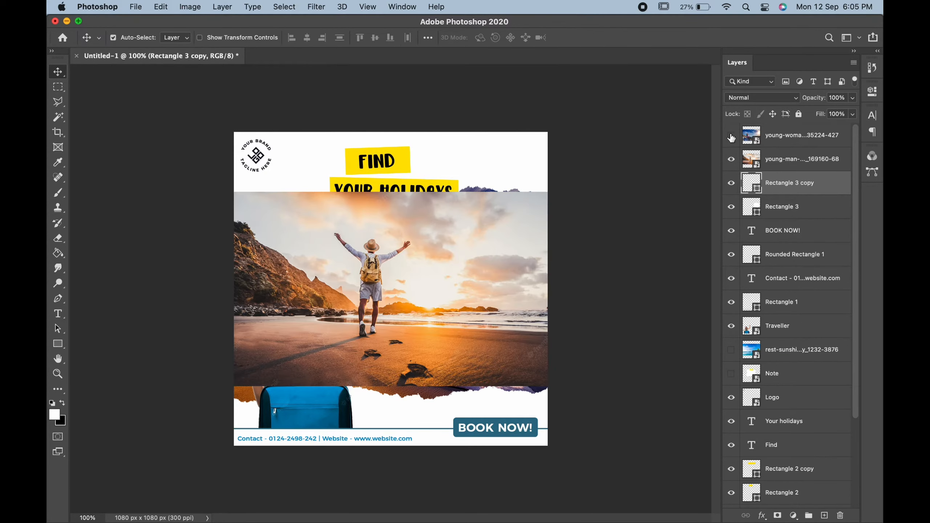
{"action": "left_click", "coordinate": [732, 135]}
{"action": "left_click", "coordinate": [792, 159]}
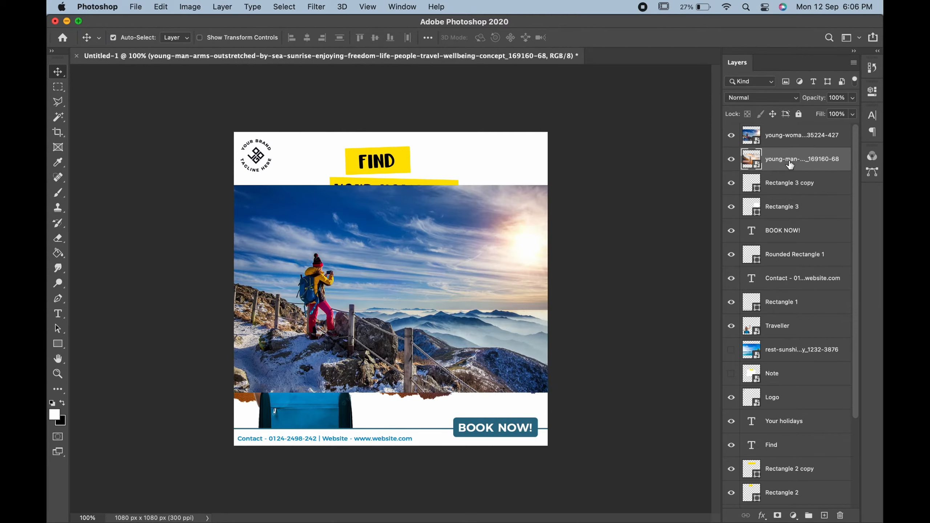
{"action": "right_click", "coordinate": [790, 165]}
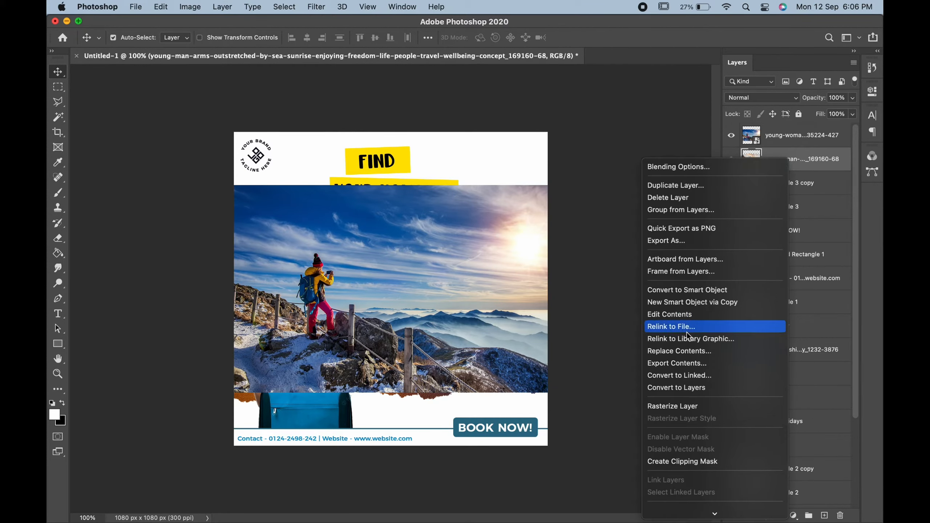
{"action": "left_click", "coordinate": [683, 461]}
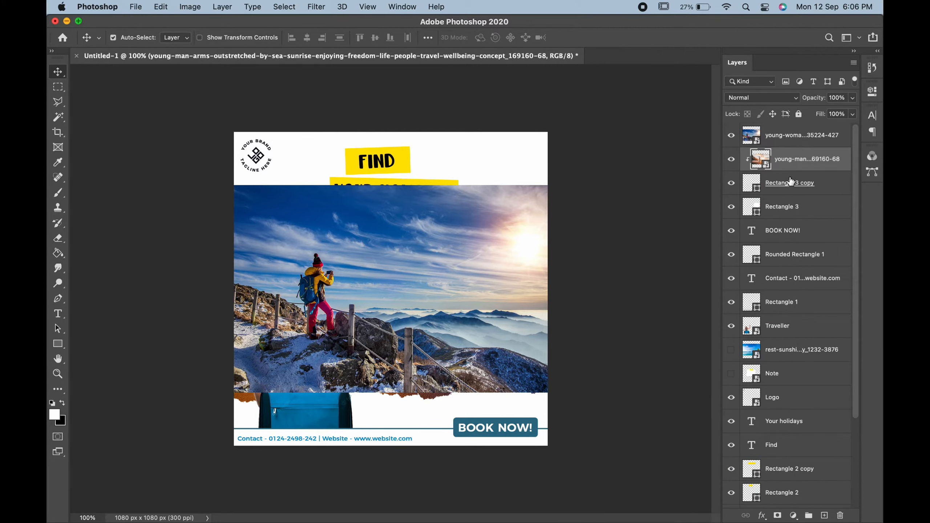
Move the hiker photo above Rectangle 3 and clip it into the upper frame.
{"action": "double_click", "coordinate": [806, 136]}
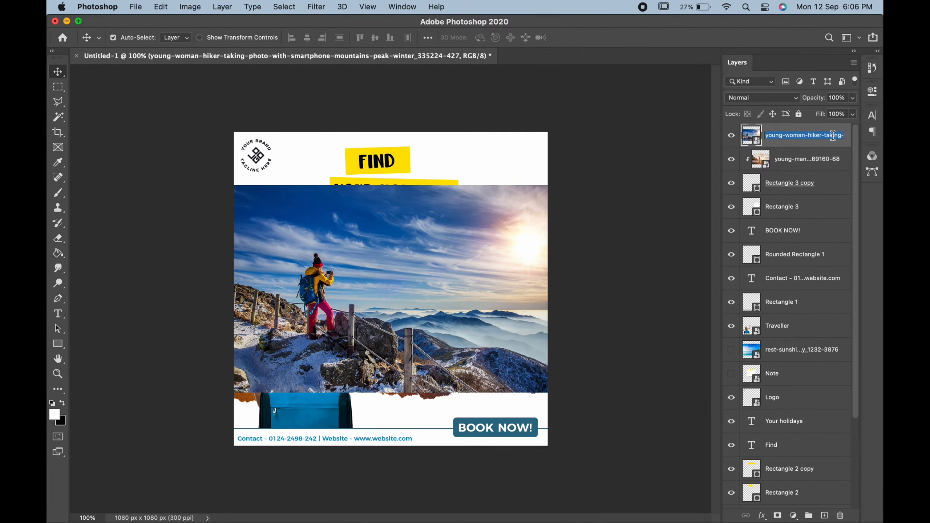
{"action": "left_click_drag", "start_coordinate": [839, 146], "coordinate": [830, 210]}
{"action": "right_click", "coordinate": [822, 183]}
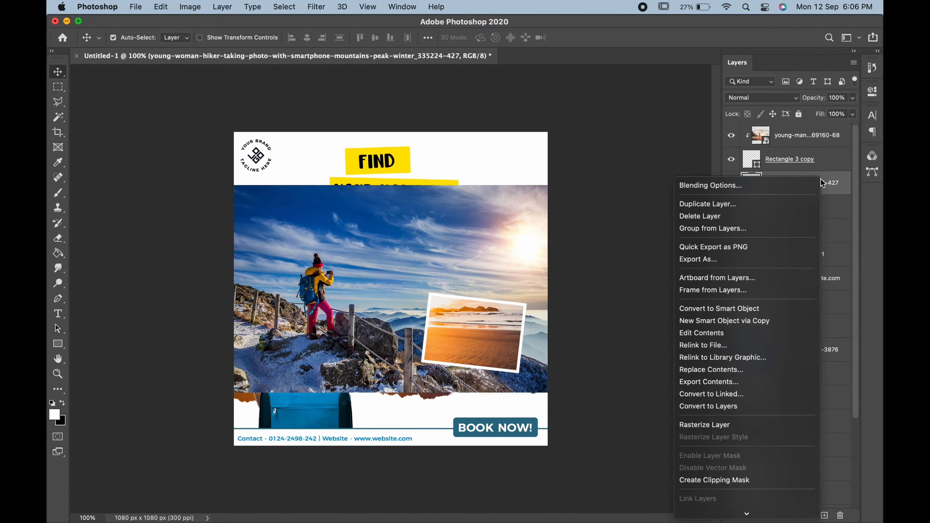
{"action": "left_click", "coordinate": [709, 479]}
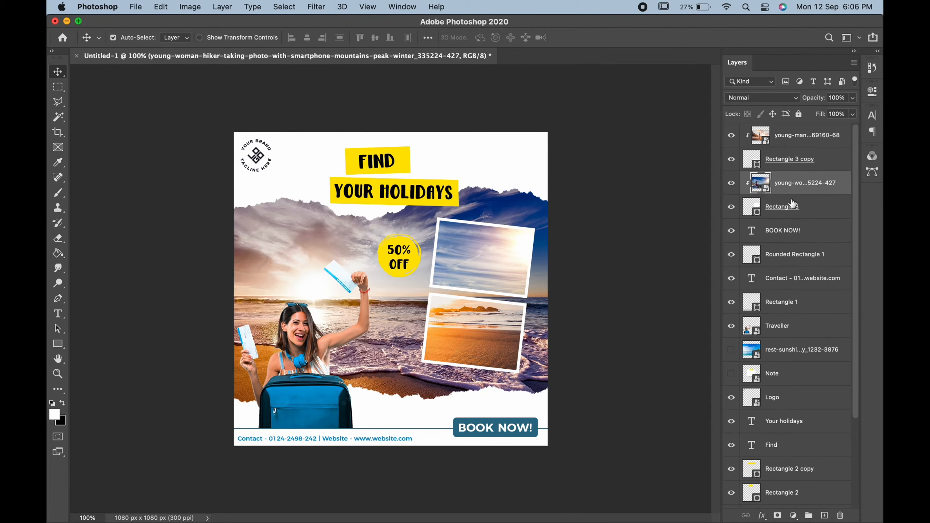
Shrink the hiker photo to about half size, tilt it about 1.6° and fit it into the upper frame.
{"action": "key", "text": "ctrl+t"}
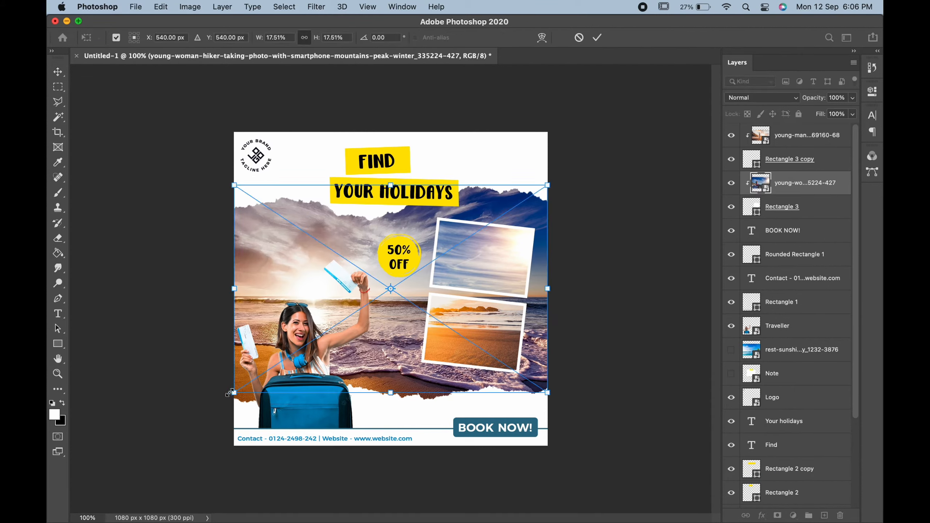
{"action": "left_click_drag", "start_coordinate": [230, 392], "coordinate": [398, 285]}
{"action": "left_click_drag", "start_coordinate": [488, 267], "coordinate": [502, 288]}
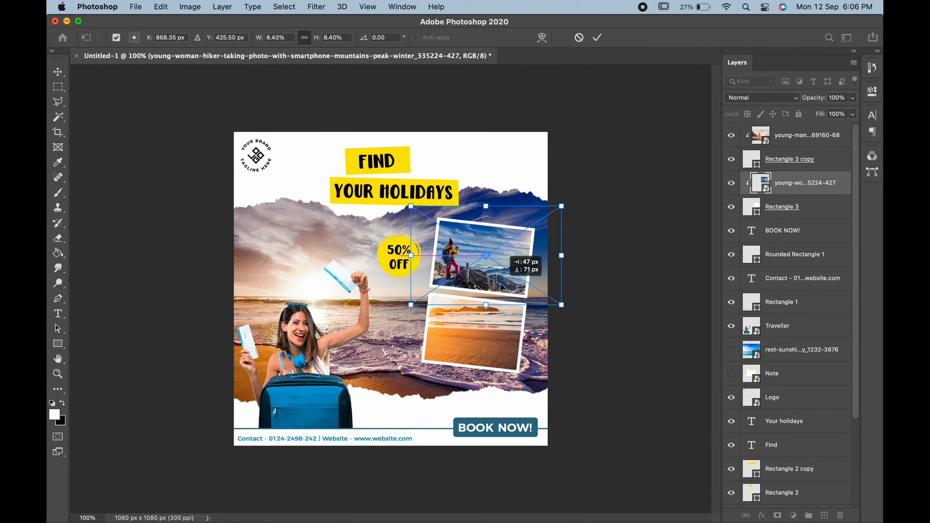
{"action": "left_click_drag", "start_coordinate": [602, 191], "coordinate": [602, 204]}
{"action": "left_click_drag", "start_coordinate": [513, 238], "coordinate": [514, 245]}
{"action": "left_click_drag", "start_coordinate": [581, 217], "coordinate": [543, 225]}
{"action": "left_click_drag", "start_coordinate": [500, 252], "coordinate": [503, 245]}
{"action": "key", "text": "Return"}
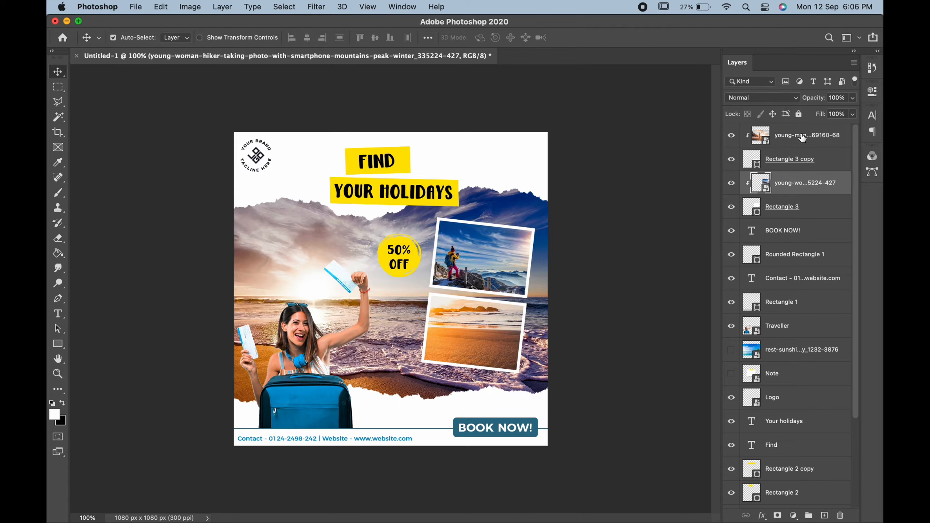
Shrink the beach photo, tilt it about 2° and fit it into the lower frame.
{"action": "left_click", "coordinate": [802, 138]}
{"action": "key", "text": "ctrl+t"}
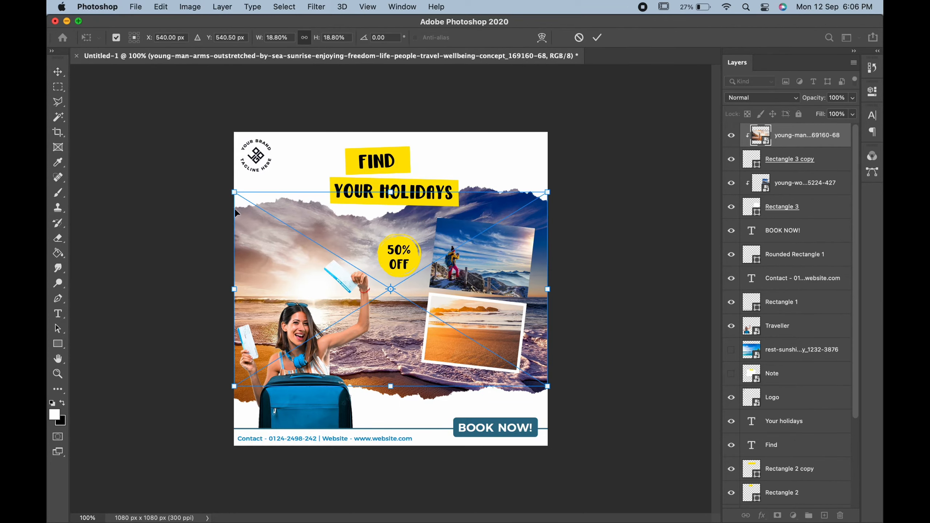
{"action": "left_click_drag", "start_coordinate": [236, 191], "coordinate": [400, 295]}
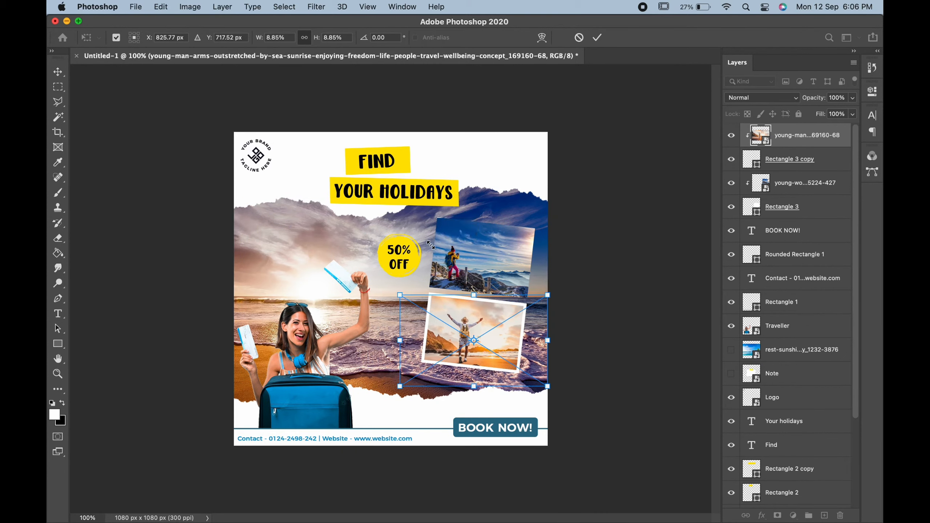
{"action": "left_click_drag", "start_coordinate": [597, 281], "coordinate": [597, 286]}
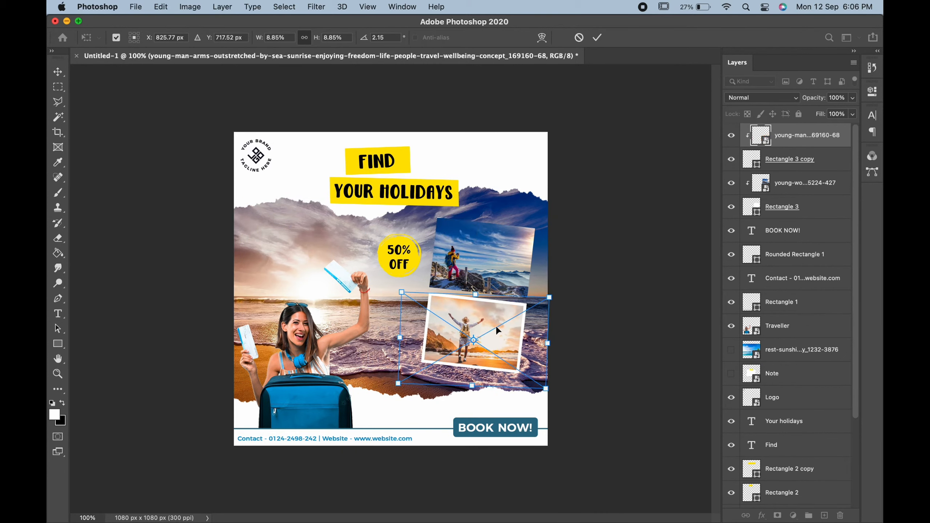
{"action": "left_click_drag", "start_coordinate": [498, 329], "coordinate": [493, 324]}
{"action": "key", "text": "Return"}
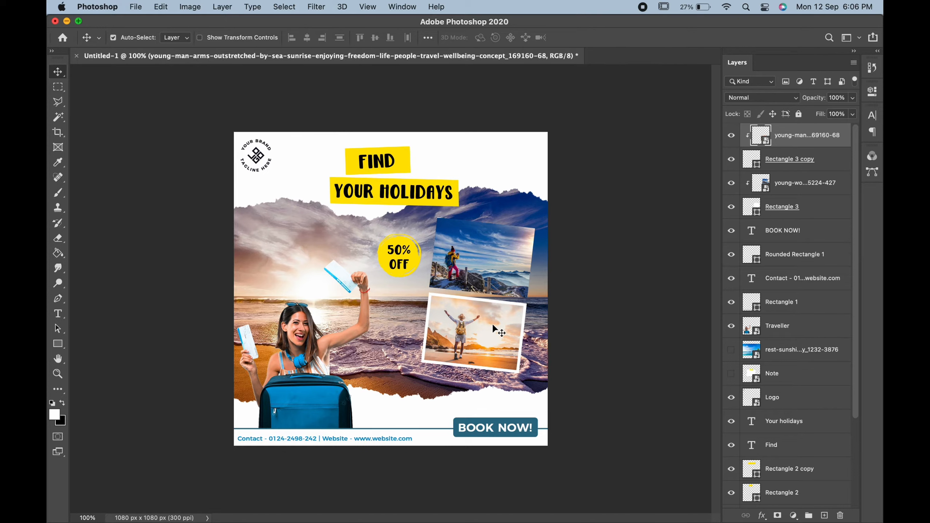
Check the upper frame's settings and toggle photo and frame visibility to compare.
{"action": "left_click", "coordinate": [492, 270]}
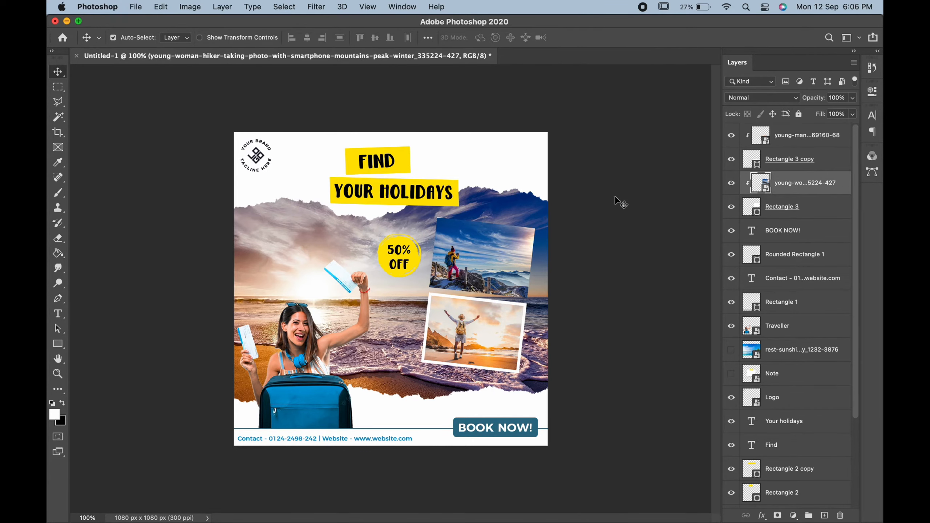
{"action": "left_click", "coordinate": [820, 211]}
{"action": "left_click", "coordinate": [57, 343]}
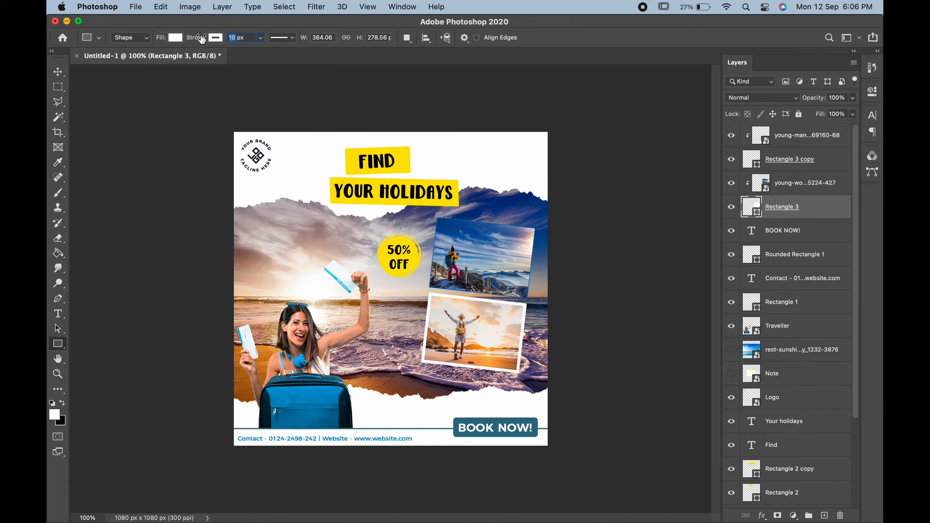
{"action": "key", "text": "v"}
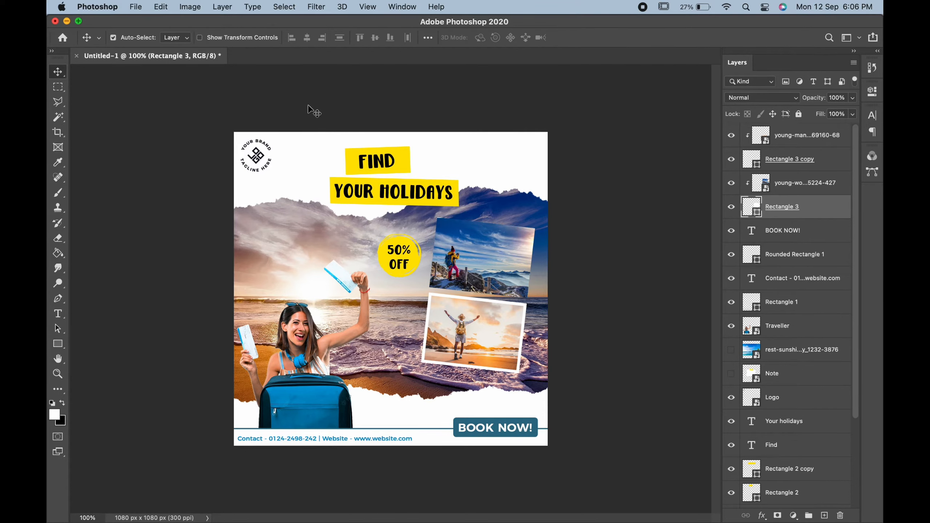
{"action": "left_click", "coordinate": [729, 135]}
{"action": "left_click", "coordinate": [729, 136]}
{"action": "left_click", "coordinate": [729, 160]}
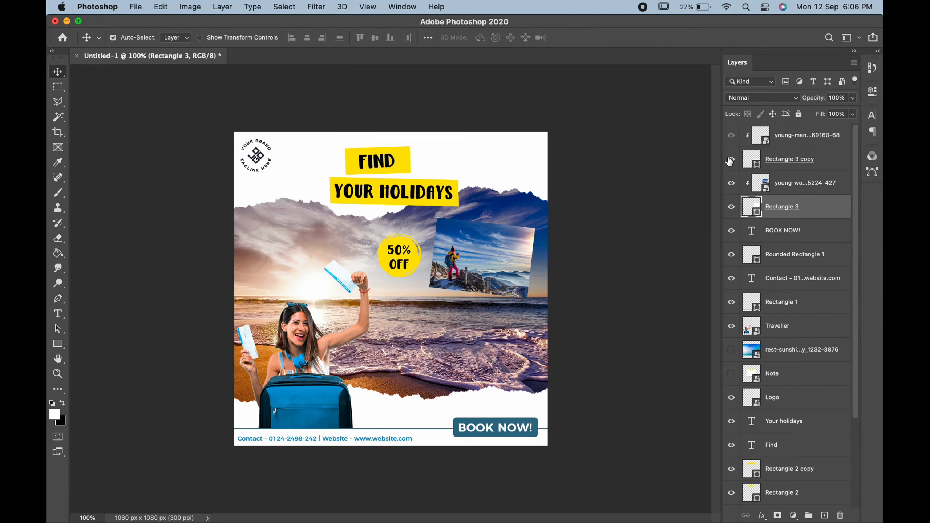
{"action": "left_click", "coordinate": [729, 161]}
{"action": "left_click", "coordinate": [731, 183]}
{"action": "left_click", "coordinate": [731, 183]}
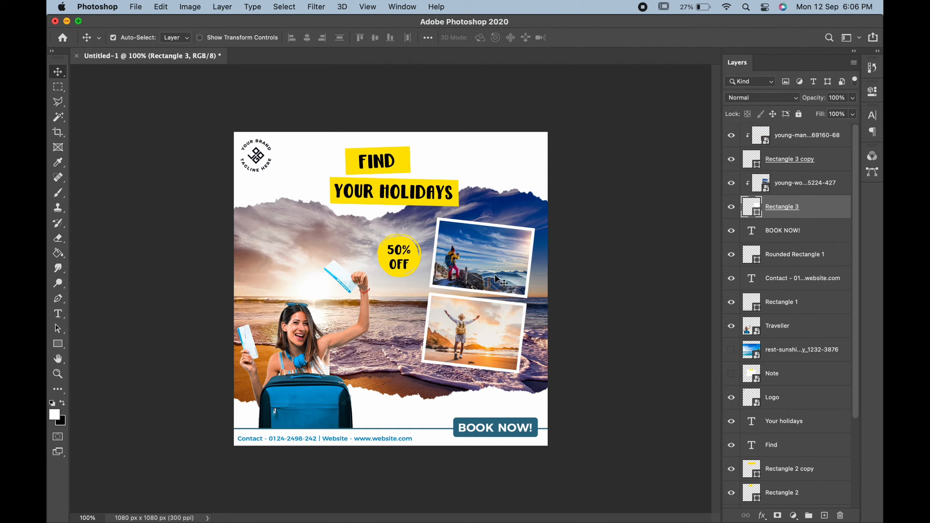
Create a paragraph text box over the left sky in Argentum Sans Regular, 5 pt.
{"action": "left_click", "coordinate": [58, 313]}
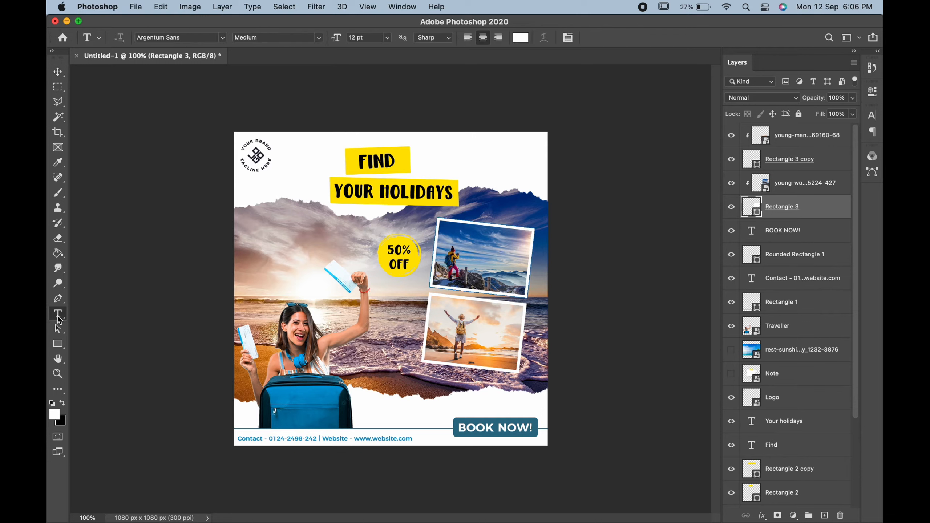
{"action": "left_click_drag", "start_coordinate": [240, 216], "coordinate": [354, 244]}
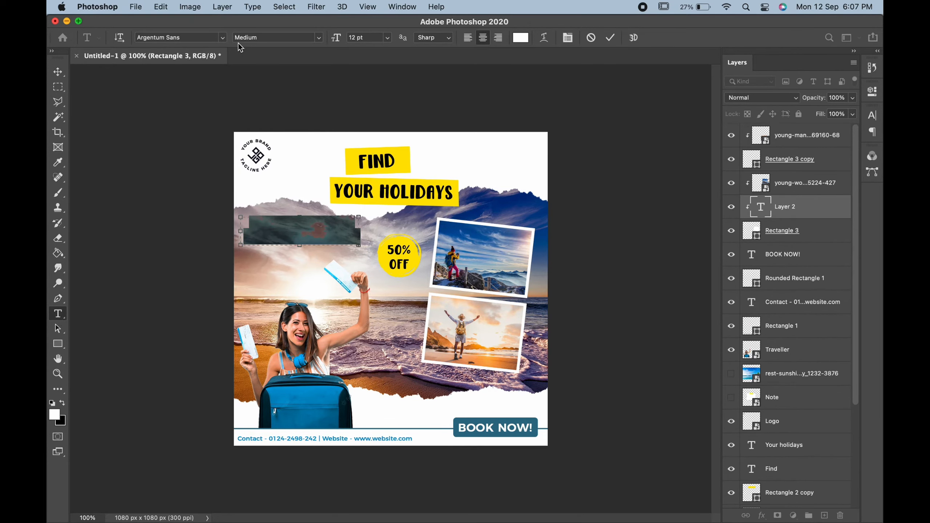
{"action": "left_click", "coordinate": [223, 38]}
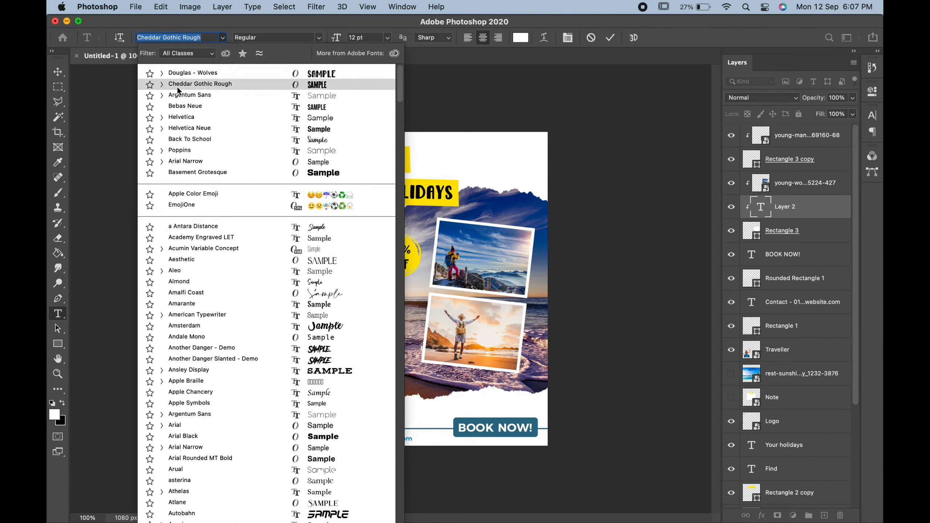
{"action": "left_click", "coordinate": [161, 95]}
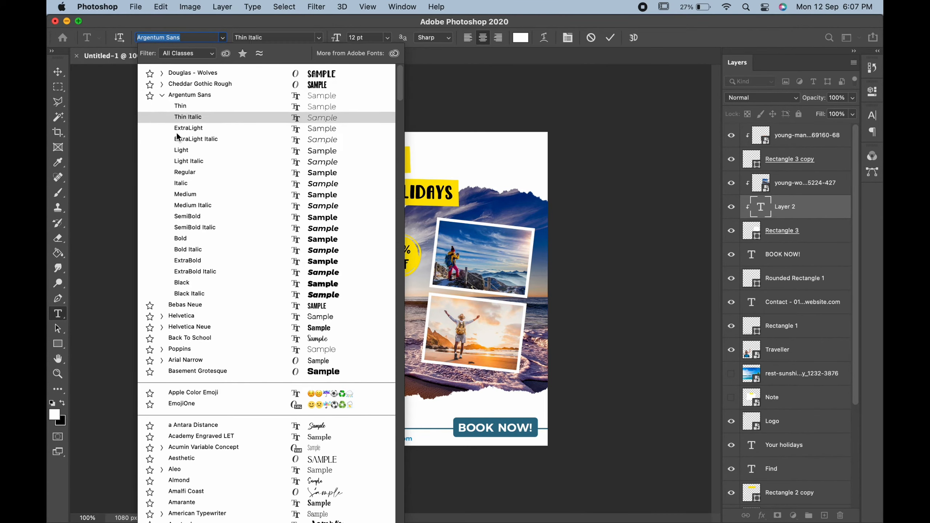
{"action": "left_click", "coordinate": [178, 172]}
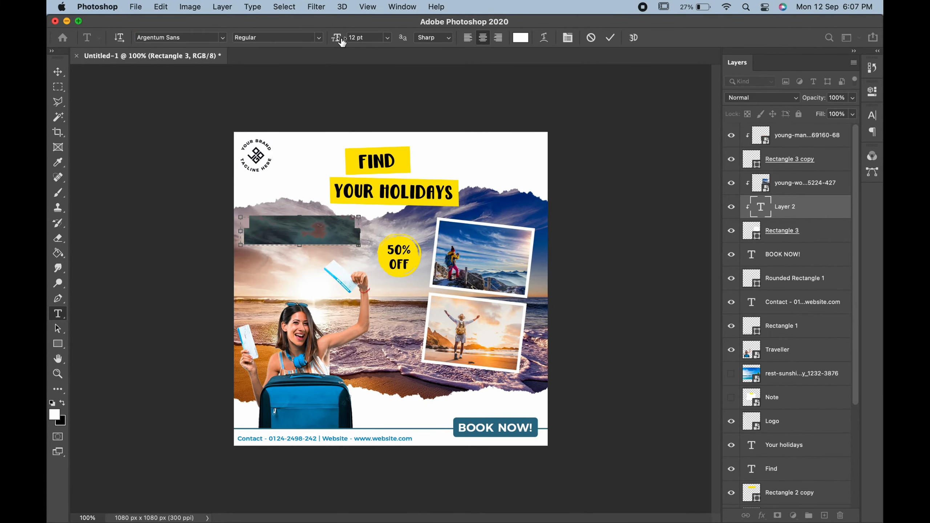
{"action": "left_click_drag", "start_coordinate": [339, 41], "coordinate": [335, 41]}
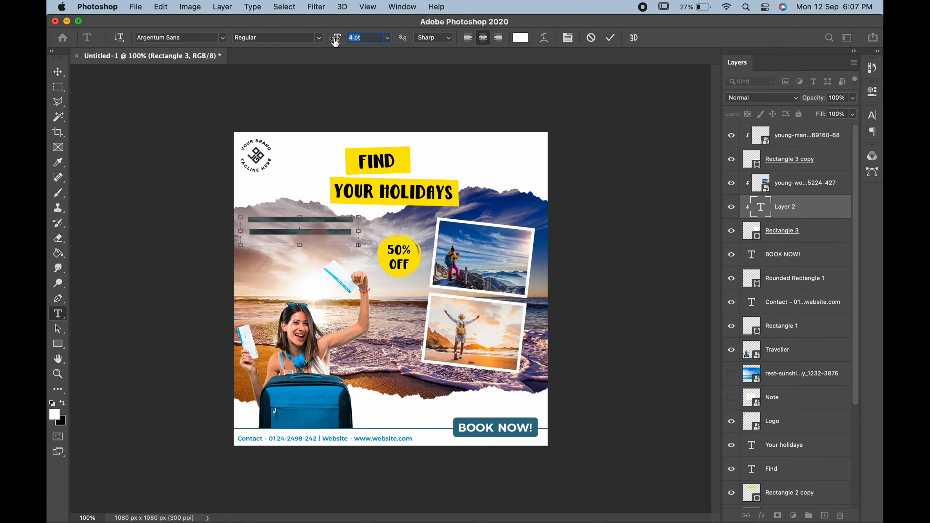
Set the paragraph's leading to 6 pt and fit the text box to the text.
{"action": "left_click", "coordinate": [567, 37]}
{"action": "left_click_drag", "start_coordinate": [809, 156], "coordinate": [803, 154]}
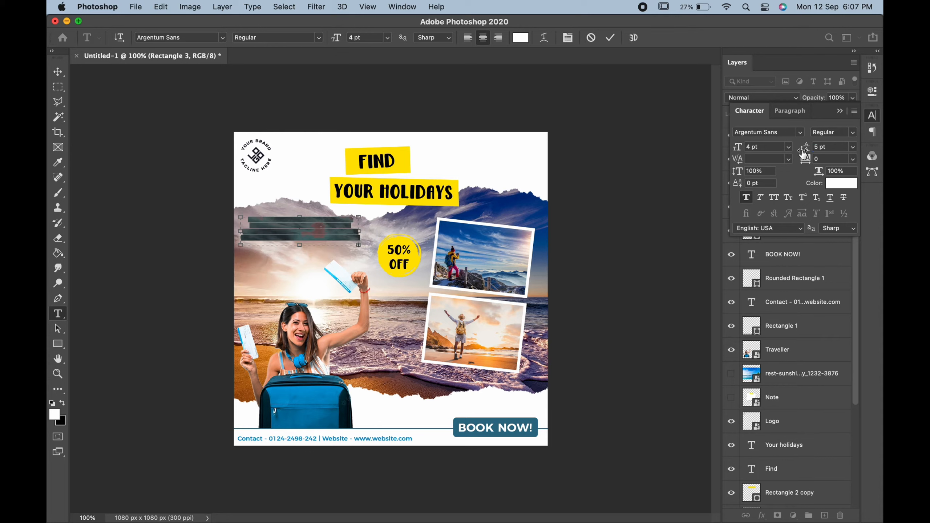
{"action": "left_click_drag", "start_coordinate": [359, 245], "coordinate": [364, 233]}
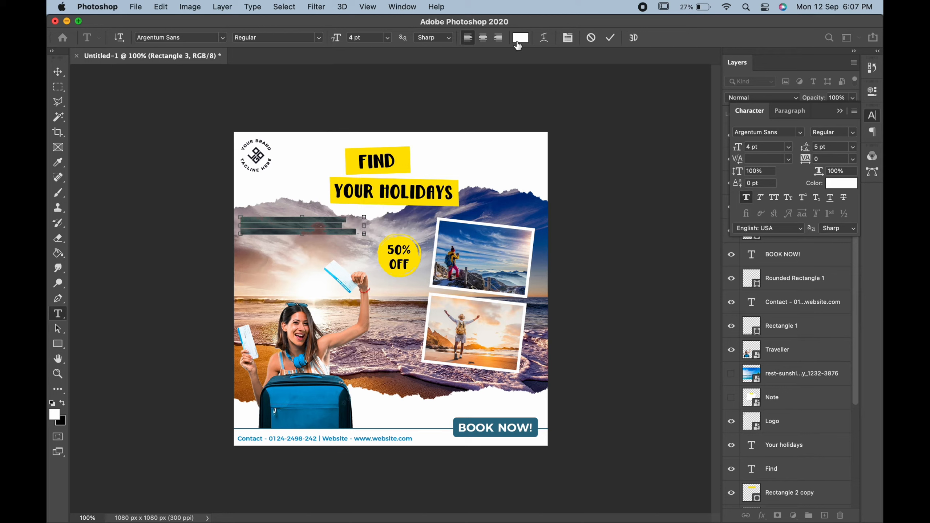
{"action": "left_click", "coordinate": [58, 72]}
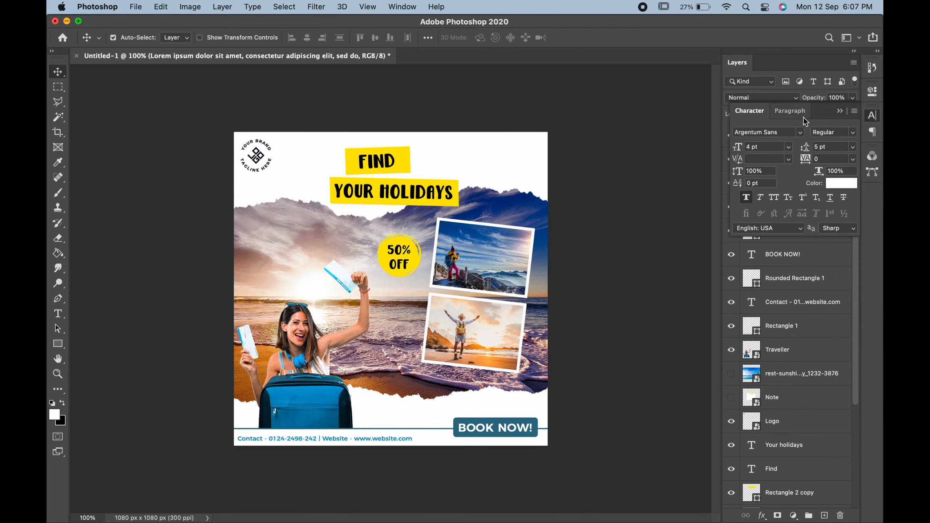
Move the Lorem ipsum layer to the top of the stack and shift the block down-left.
{"action": "left_click", "coordinate": [839, 110]}
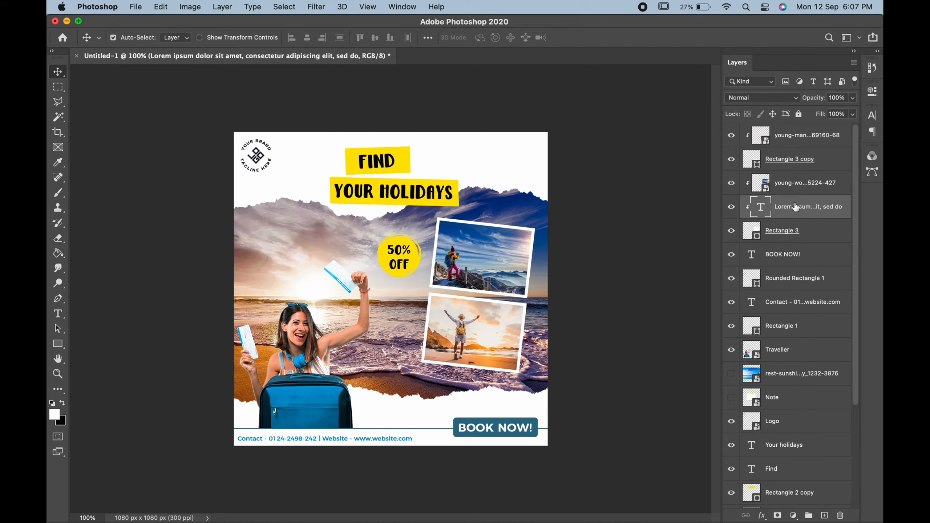
{"action": "left_click_drag", "start_coordinate": [795, 207], "coordinate": [781, 137]}
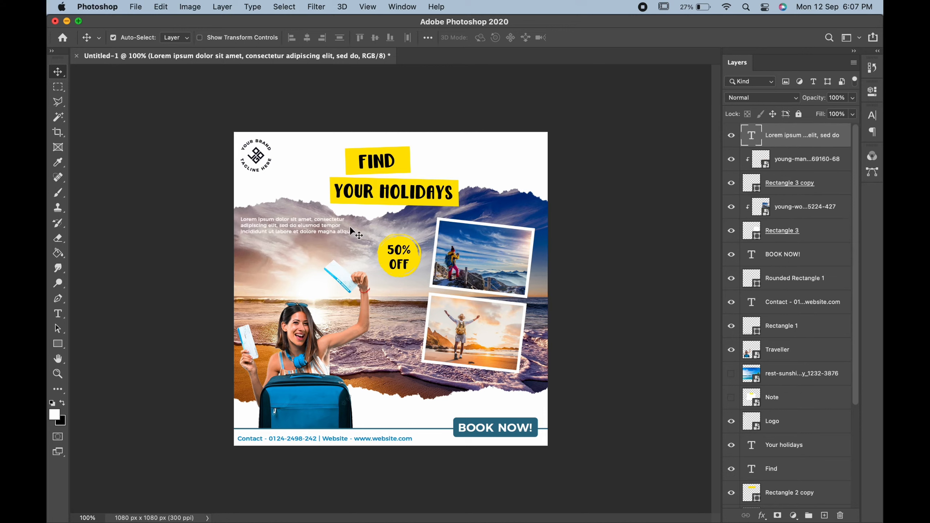
{"action": "left_click_drag", "start_coordinate": [321, 229], "coordinate": [320, 236]}
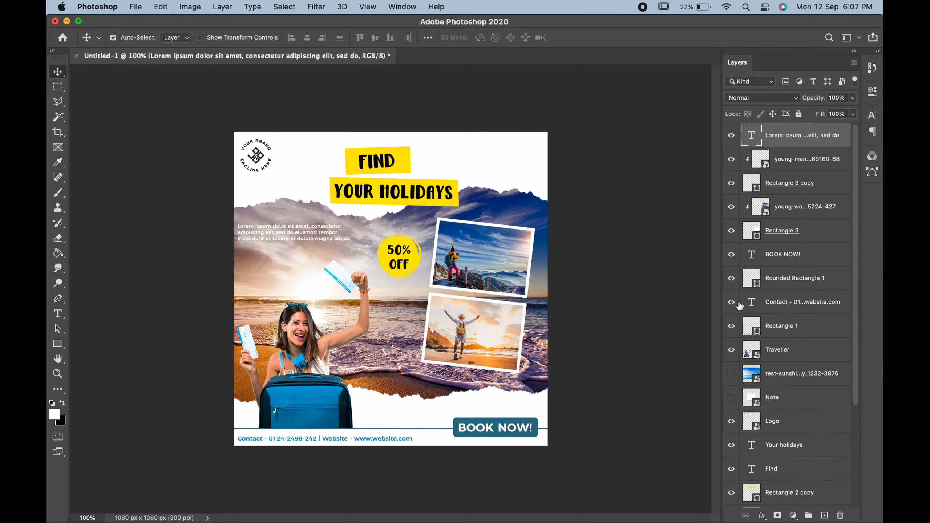
Show the Note layer, then shrink it, tilt it about -16°, flip it horizontally, and place it upper left.
{"action": "left_click", "coordinate": [731, 397]}
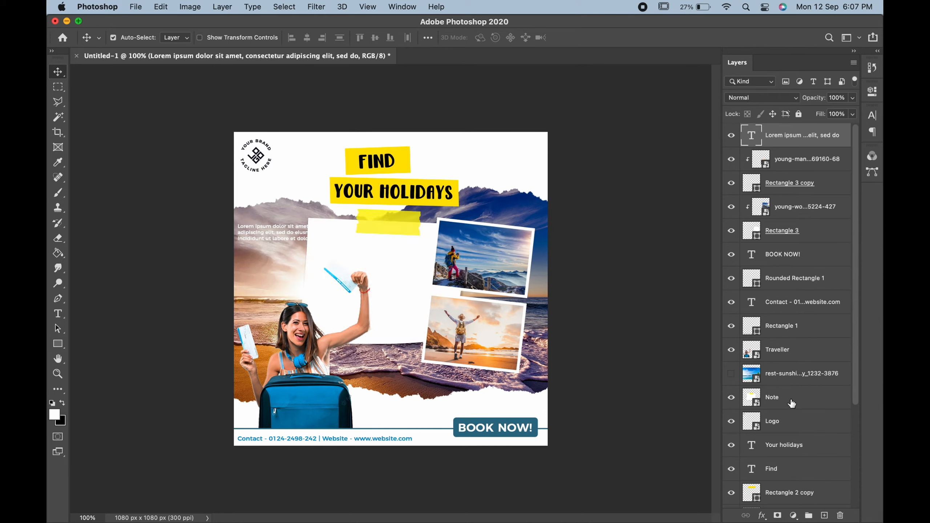
{"action": "left_click", "coordinate": [787, 399]}
{"action": "key", "text": "super+t"}
{"action": "left_click_drag", "start_coordinate": [499, 190], "coordinate": [379, 275]}
{"action": "left_click_drag", "start_coordinate": [357, 311], "coordinate": [318, 215]}
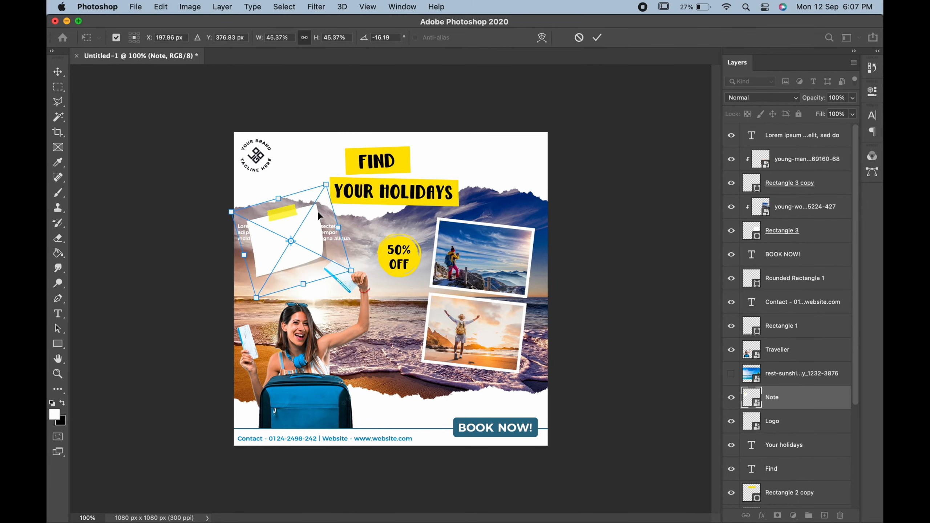
{"action": "right_click", "coordinate": [277, 222]}
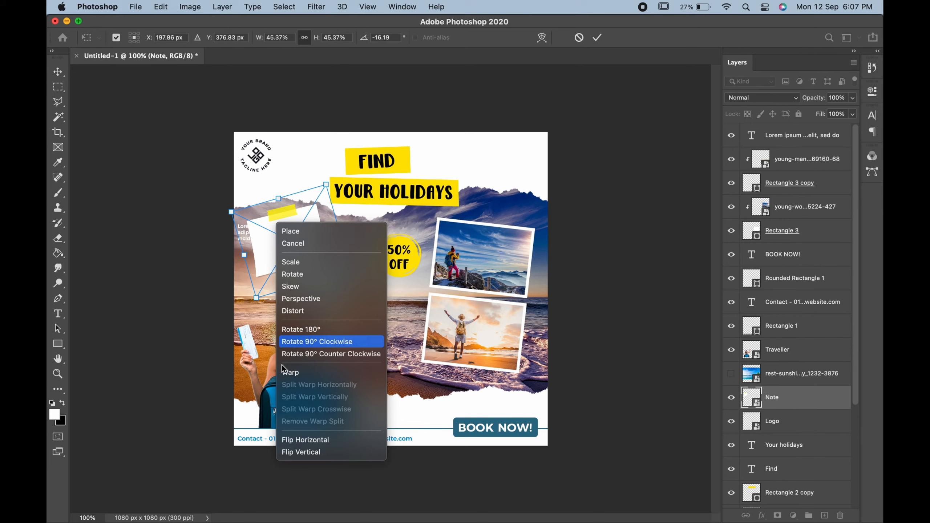
{"action": "left_click", "coordinate": [294, 440]}
{"action": "mouse_move", "coordinate": [297, 233]}
{"action": "left_mouse_down"}
{"action": "mouse_move", "coordinate": [282, 216]}
{"action": "mouse_move", "coordinate": [284, 224]}
{"action": "left_mouse_up"}
{"action": "key", "text": "Return"}
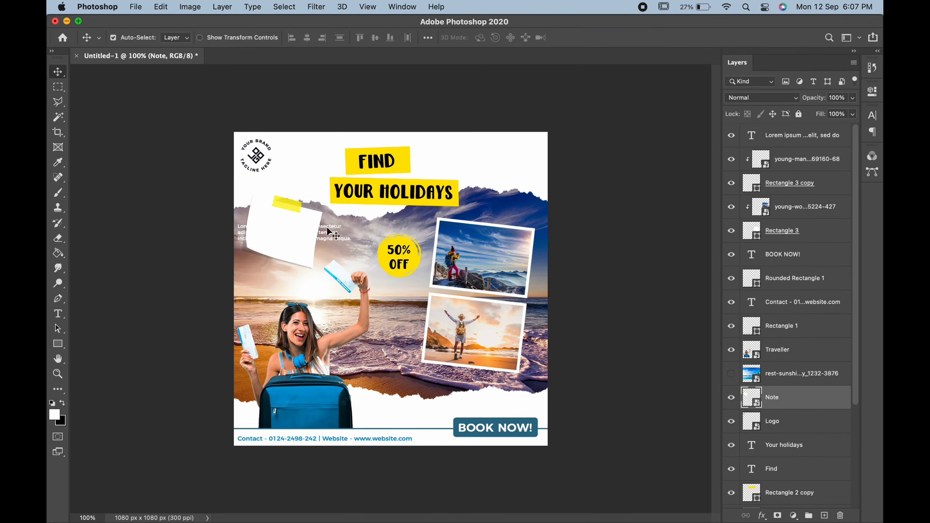
Turn the Lorem ipsum text black and narrow its text box so it wraps into short lines.
{"action": "double_click", "coordinate": [328, 232]}
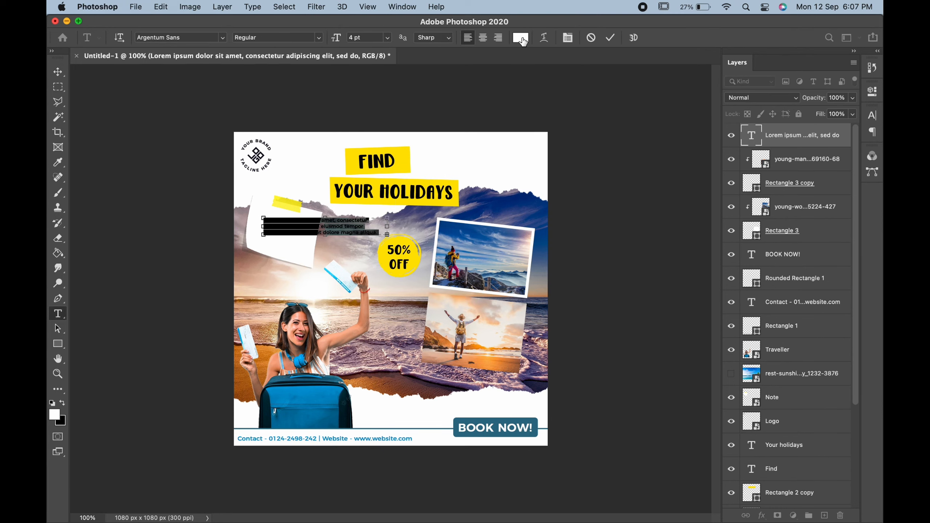
{"action": "left_click", "coordinate": [521, 38]}
{"action": "left_click_drag", "start_coordinate": [465, 180], "coordinate": [410, 288]}
{"action": "left_click", "coordinate": [652, 134]}
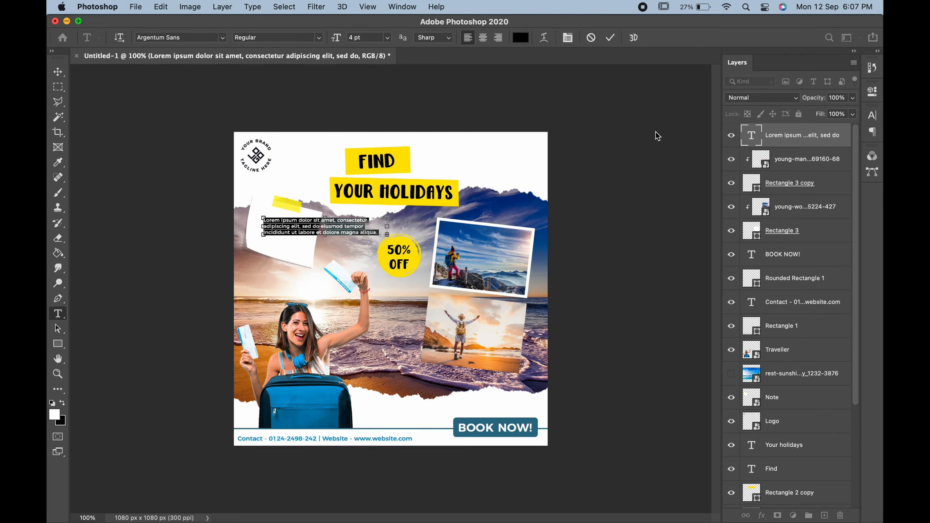
{"action": "left_click_drag", "start_coordinate": [387, 227], "coordinate": [317, 267]}
Move the text block onto the note and nudge the note slightly up and left.
{"action": "left_click", "coordinate": [58, 72]}
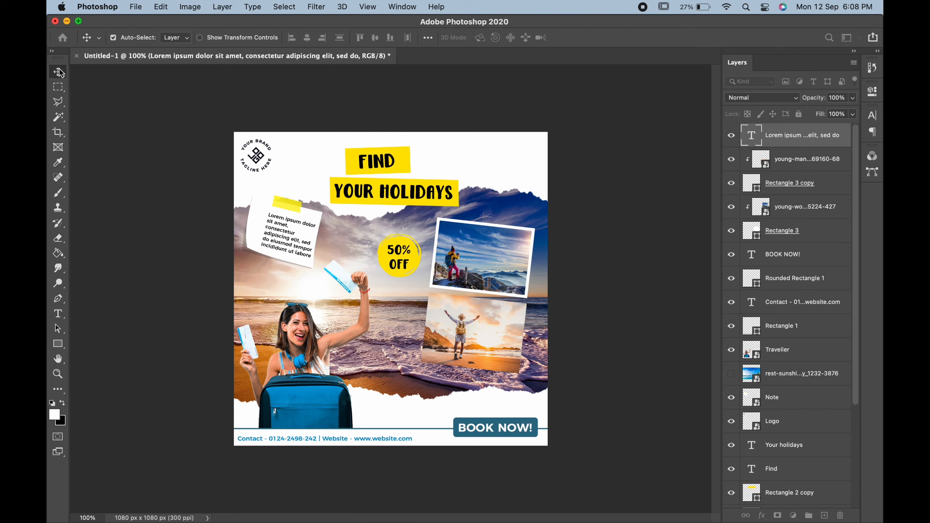
{"action": "left_click_drag", "start_coordinate": [282, 233], "coordinate": [287, 202]}
{"action": "left_click", "coordinate": [287, 205]}
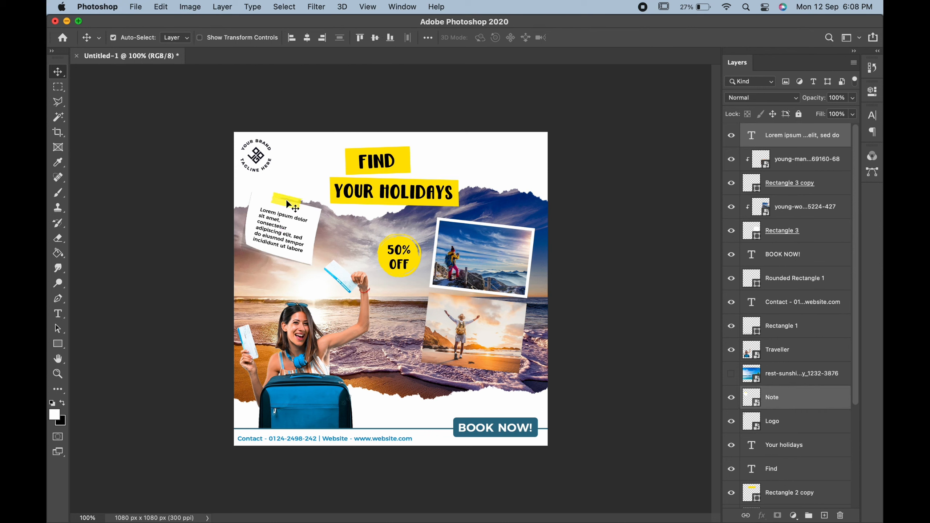
Raise the FIND / YOUR HOLIDAYS headline and its yellow box about 12 px.
{"action": "left_click", "coordinate": [399, 166]}
{"action": "left_click", "coordinate": [397, 193], "text": "shift"}
{"action": "left_click", "coordinate": [398, 164], "text": "shift"}
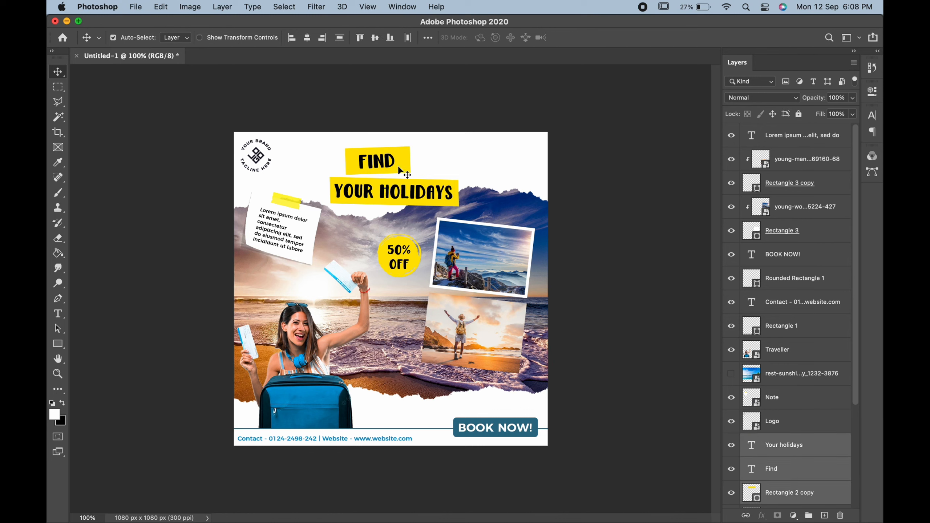
{"action": "key", "text": "super+t"}
{"action": "mouse_move", "coordinate": [426, 160]}
{"action": "left_mouse_down"}
{"action": "mouse_move", "coordinate": [436, 154]}
{"action": "mouse_move", "coordinate": [427, 155]}
{"action": "left_mouse_up"}
{"action": "key", "text": "Return"}
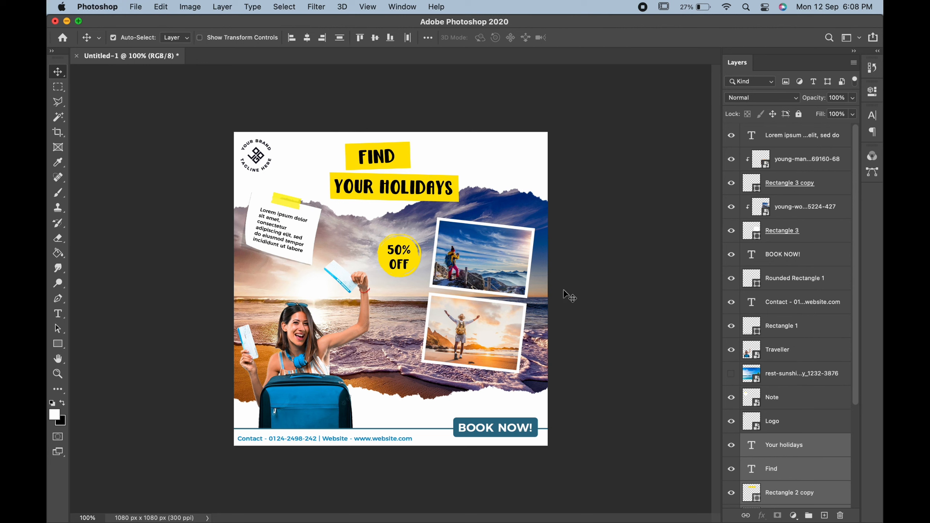
Shrink the traveller woman to about 48% and shift her slightly right.
{"action": "left_click", "coordinate": [294, 350]}
{"action": "key", "text": "super+t"}
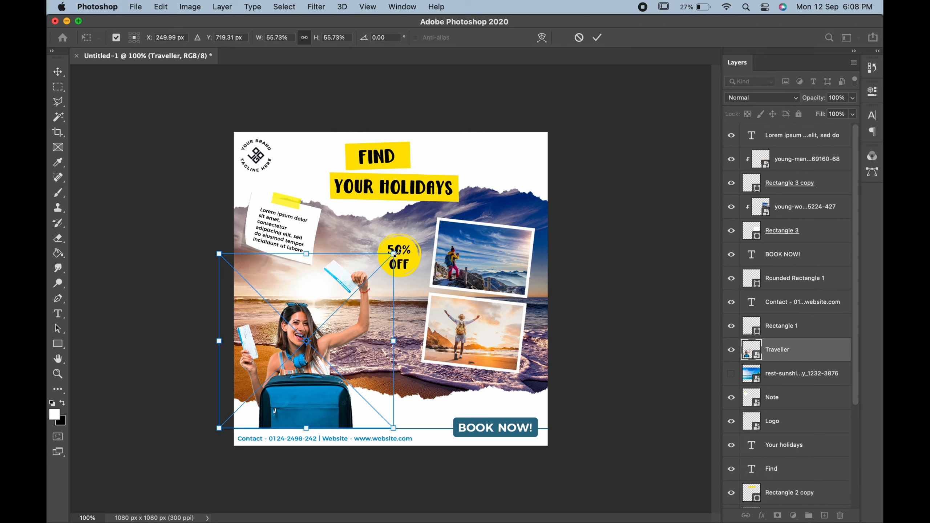
{"action": "left_click_drag", "start_coordinate": [393, 254], "coordinate": [370, 276]}
{"action": "left_click_drag", "start_coordinate": [343, 304], "coordinate": [350, 304]}
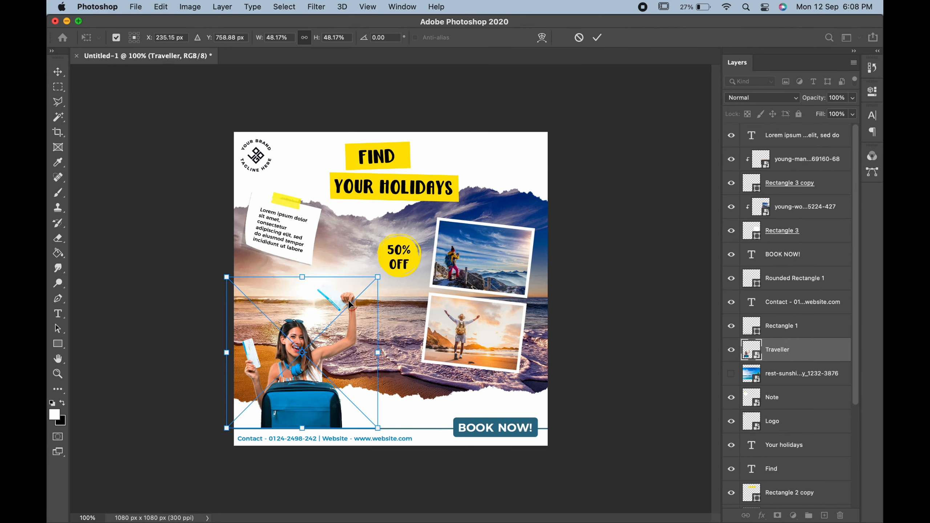
{"action": "key", "text": "Return"}
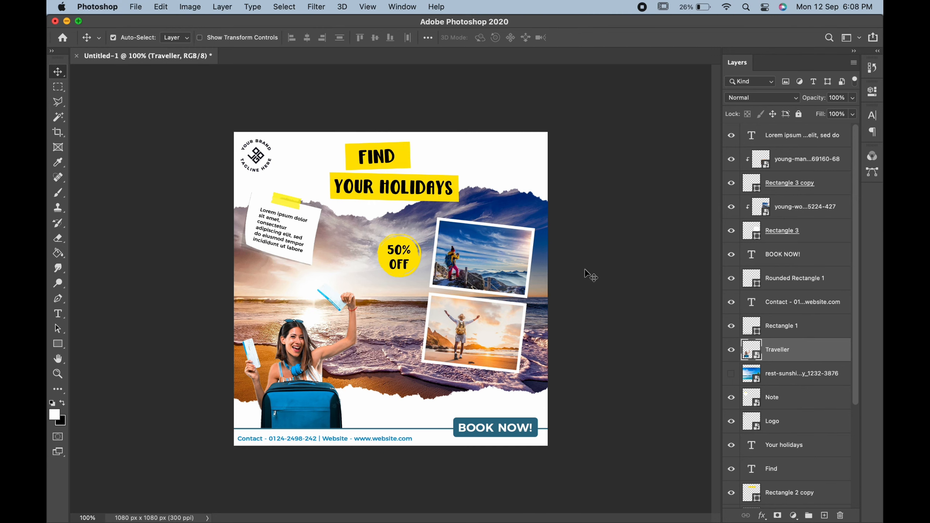
{"action": "scroll", "coordinate": [585, 272], "scroll_direction": "up", "scroll_amount": 3}
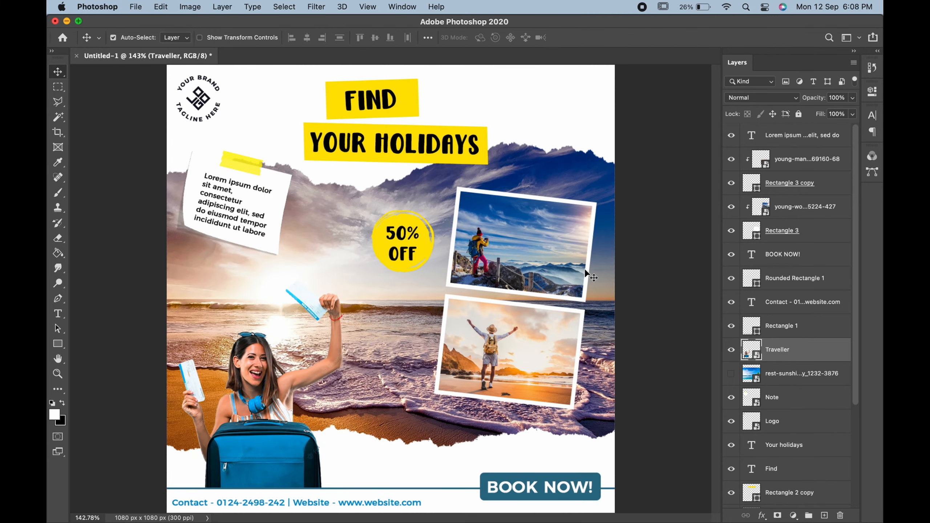